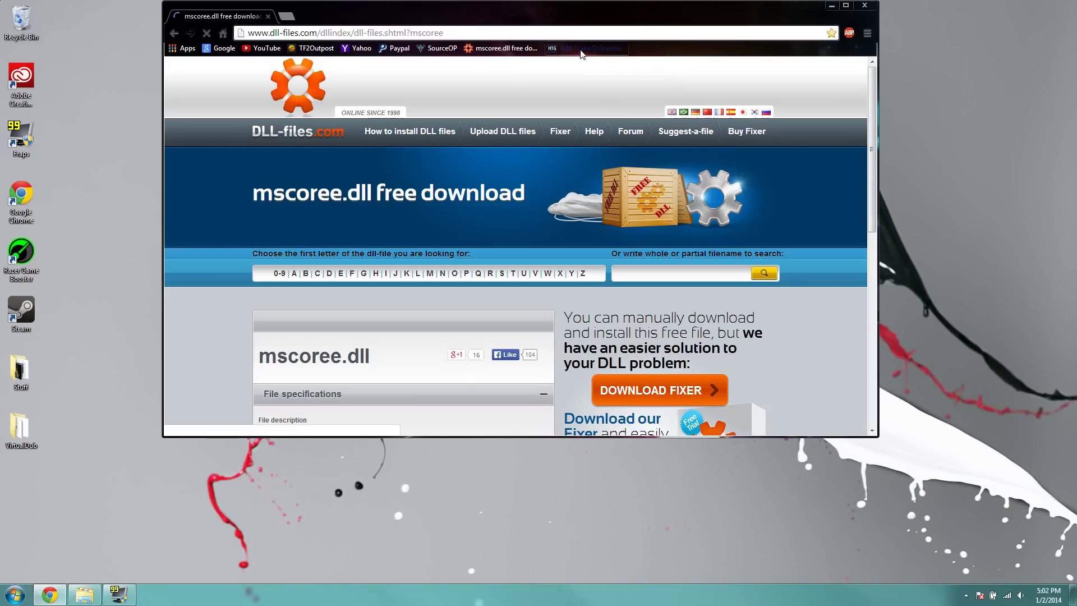
# - Open the How-To Geek Take Ownership article full-screen and download TakeOwnership.zip
pyautogui.click(582, 50)
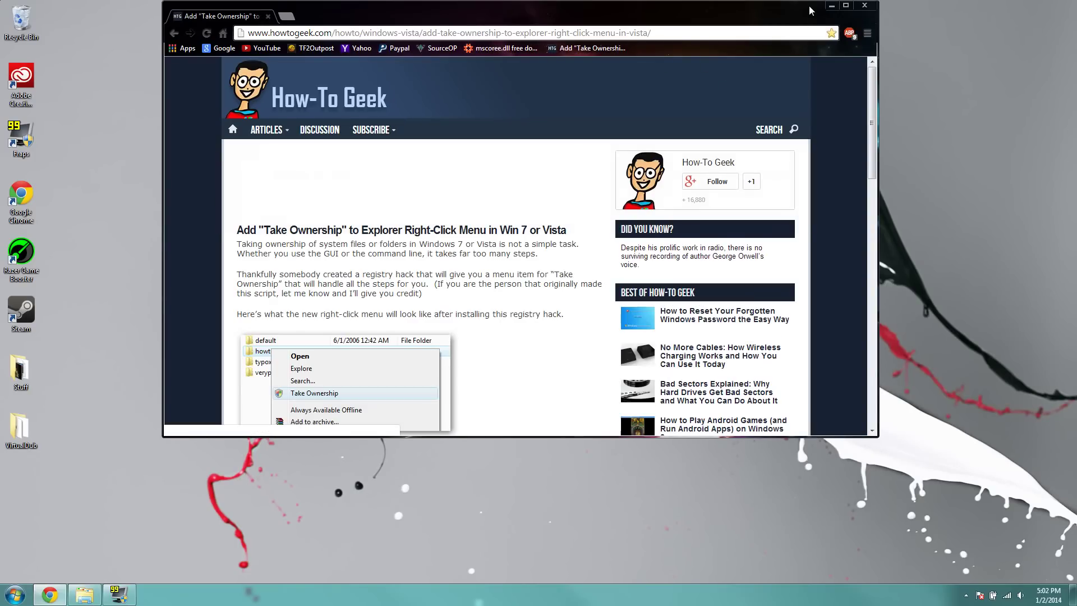
pyautogui.doubleClick(810, 10)
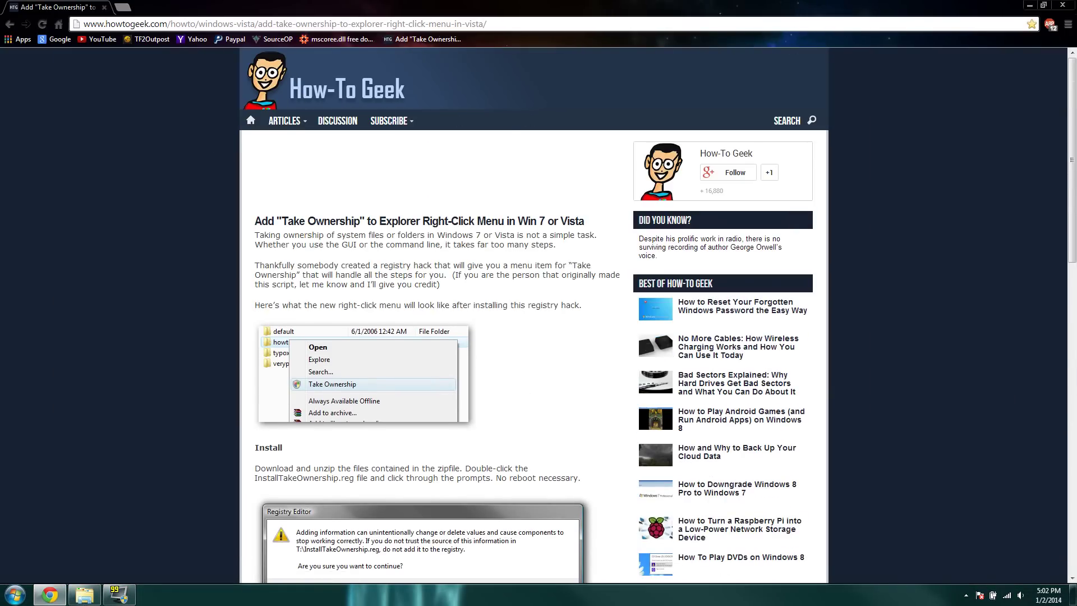
pyautogui.scroll(-4, 480, 380)
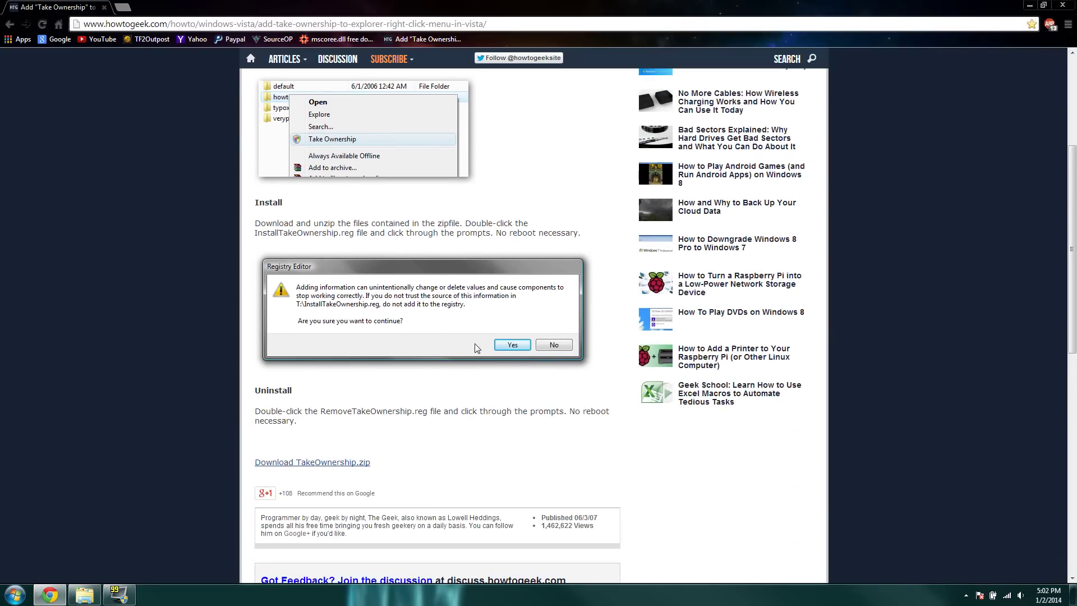
pyautogui.click(357, 462)
# - Minimize Chrome and browse from Computer into the BOOTCAMP (C:) drive's Windows folder
pyautogui.click(1029, 5)
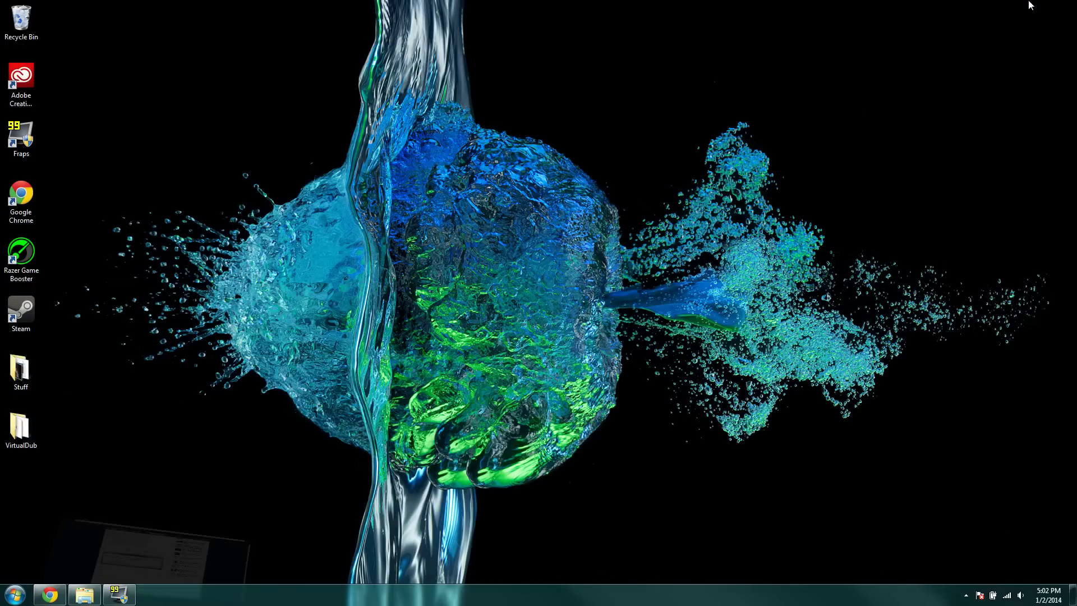
pyautogui.click(14, 594)
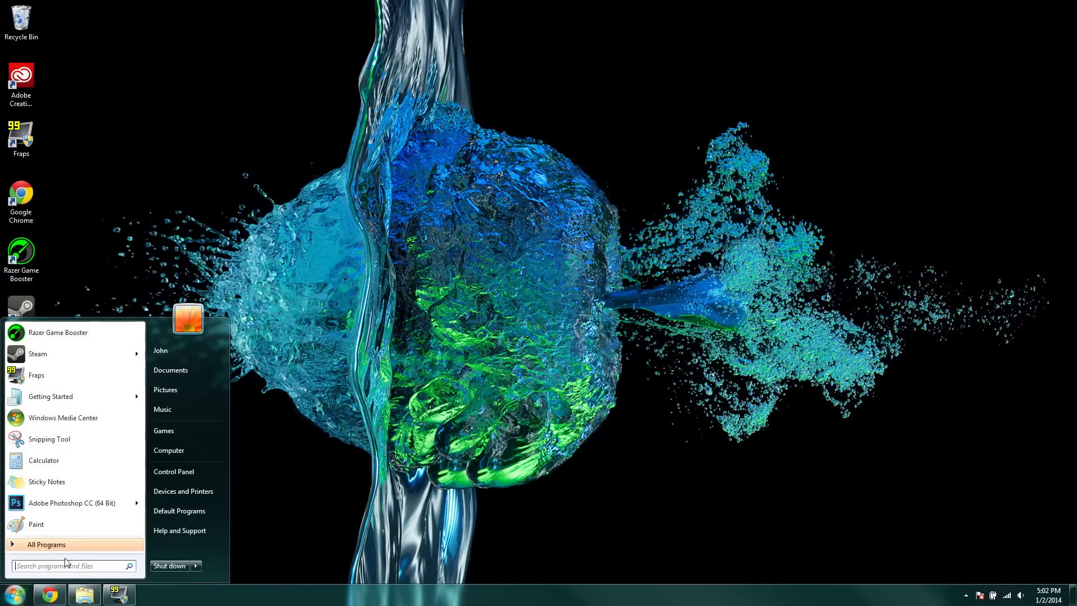
pyautogui.click(182, 452)
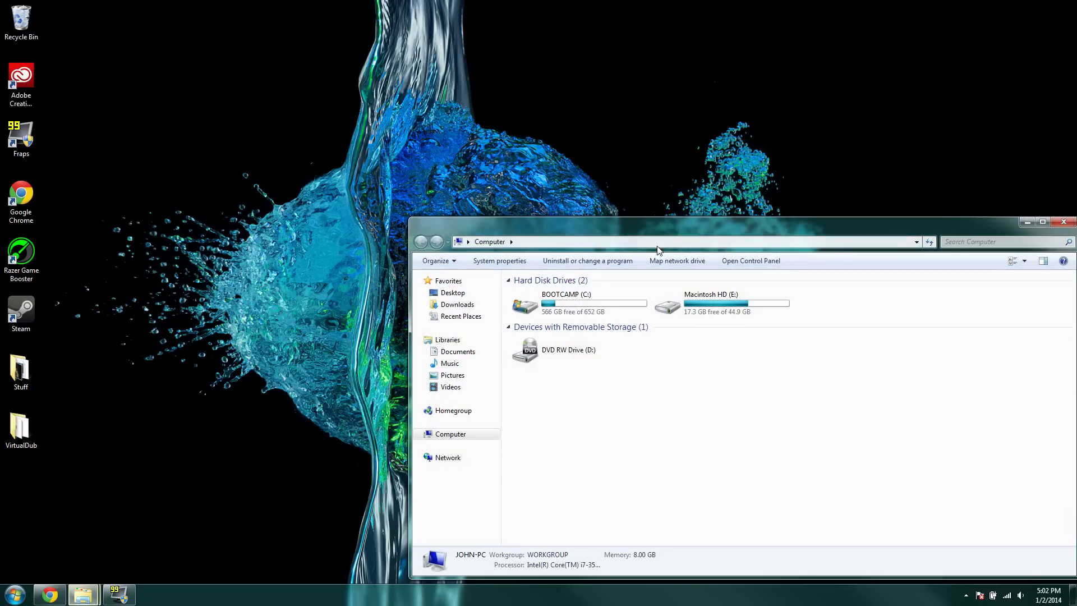
pyautogui.doubleClick(550, 305)
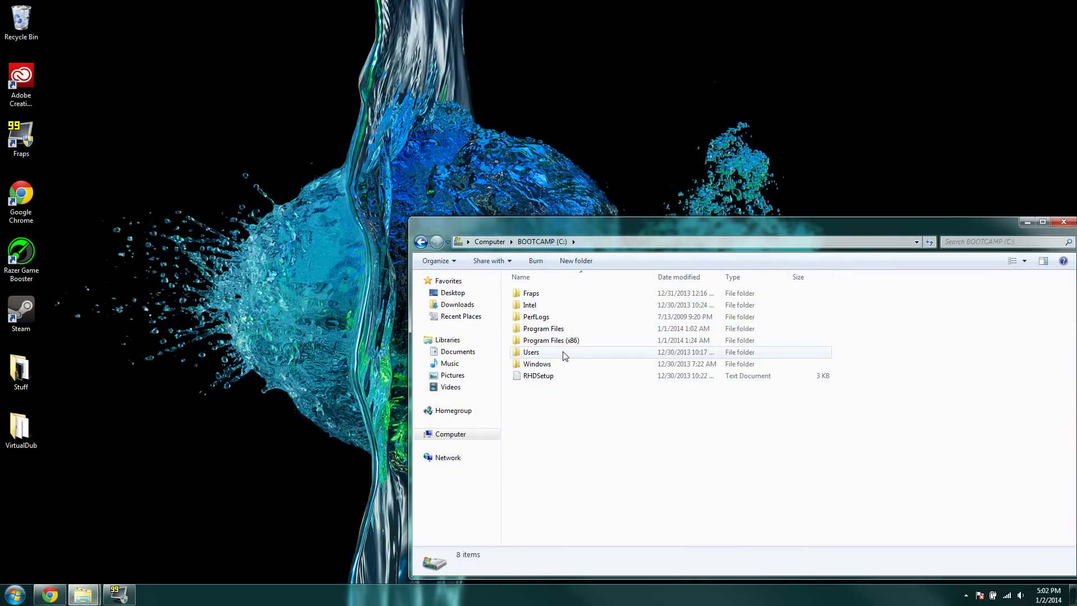
pyautogui.doubleClick(551, 364)
# - Open the SysWOW64 folder and move its window toward the screen centre
pyautogui.scroll(-8, 578, 407)
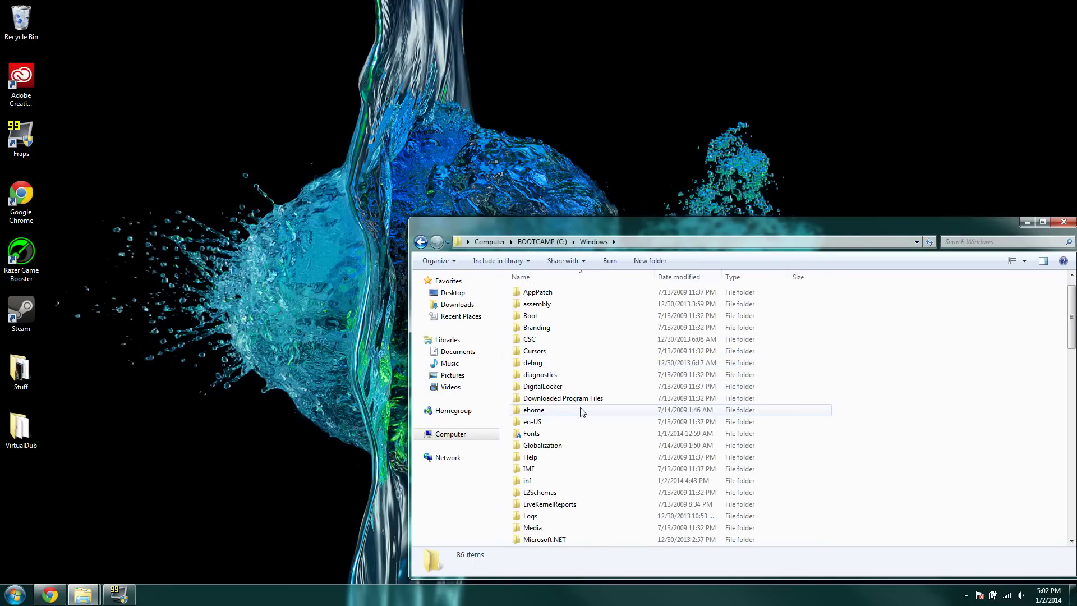
pyautogui.scroll(-8, 582, 408)
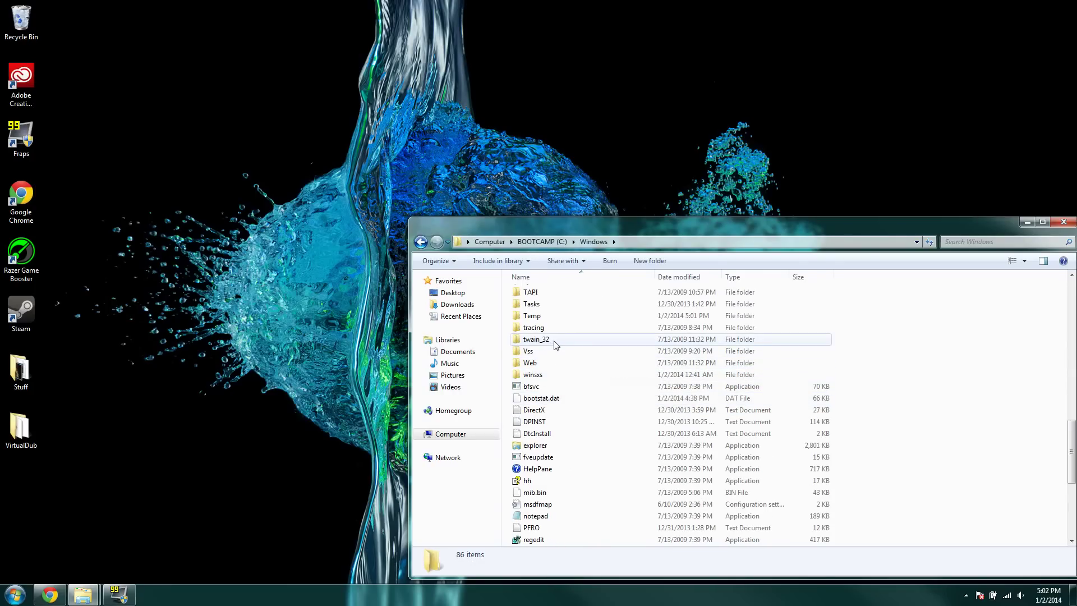
pyautogui.scroll(2, 554, 344)
pyautogui.scroll(2, 554, 349)
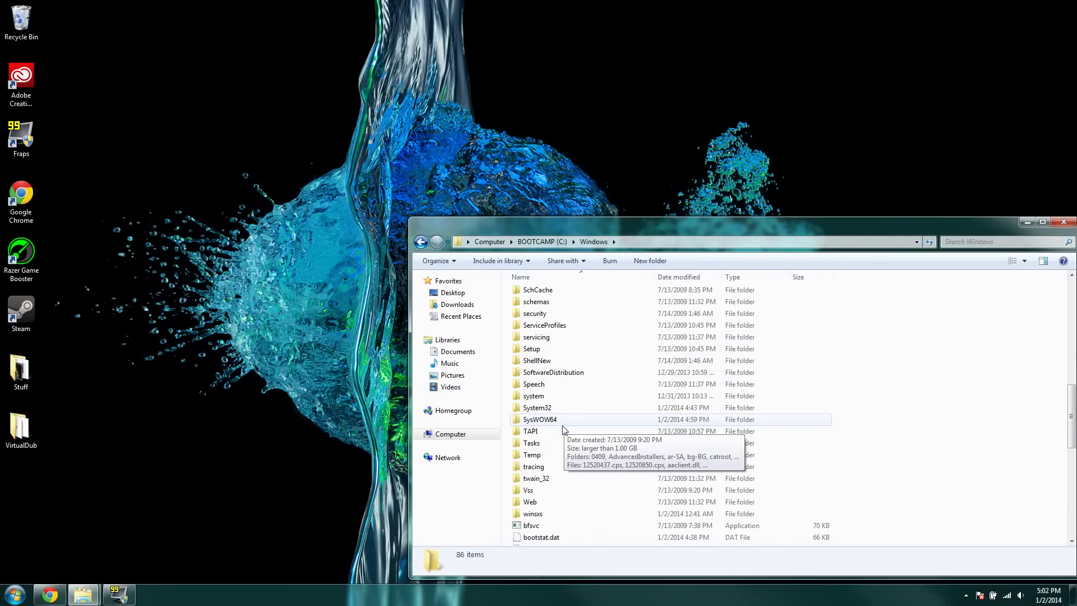
pyautogui.click(532, 424)
pyautogui.doubleClick(532, 424)
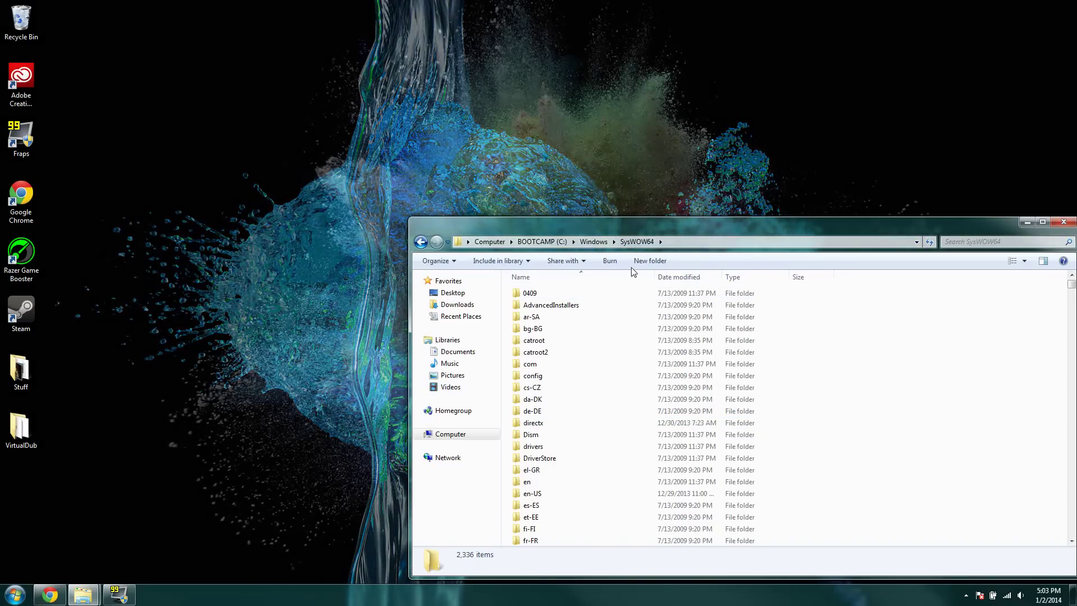
pyautogui.scroll(-4, 558, 339)
pyautogui.scroll(-1, 561, 338)
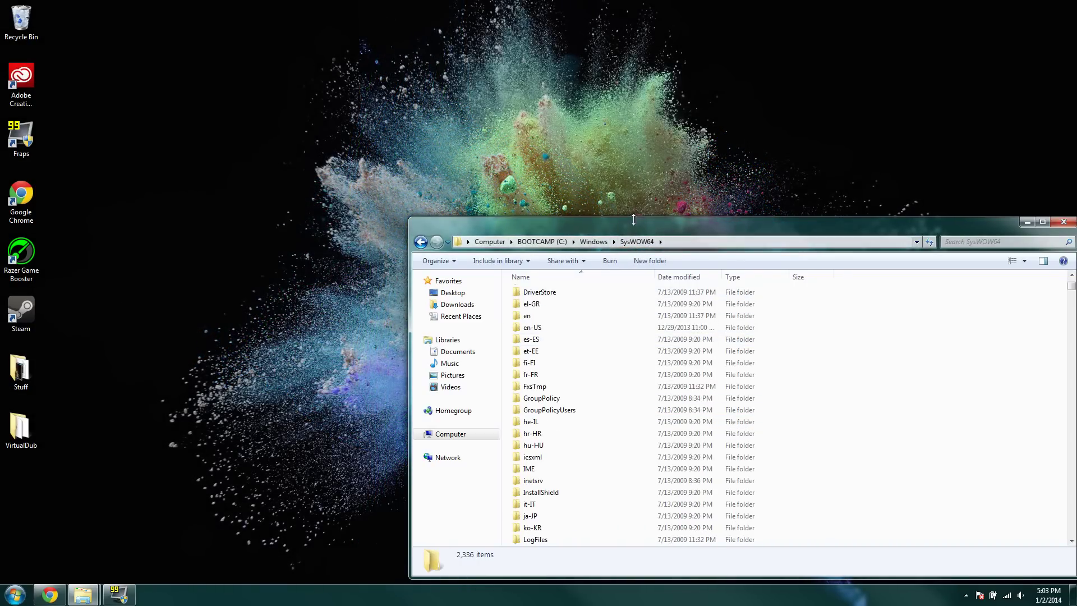
pyautogui.moveTo(598, 225); pyautogui.dragTo(401, 82)
pyautogui.scroll(-15, 435, 194)
pyautogui.scroll(-14, 433, 203)
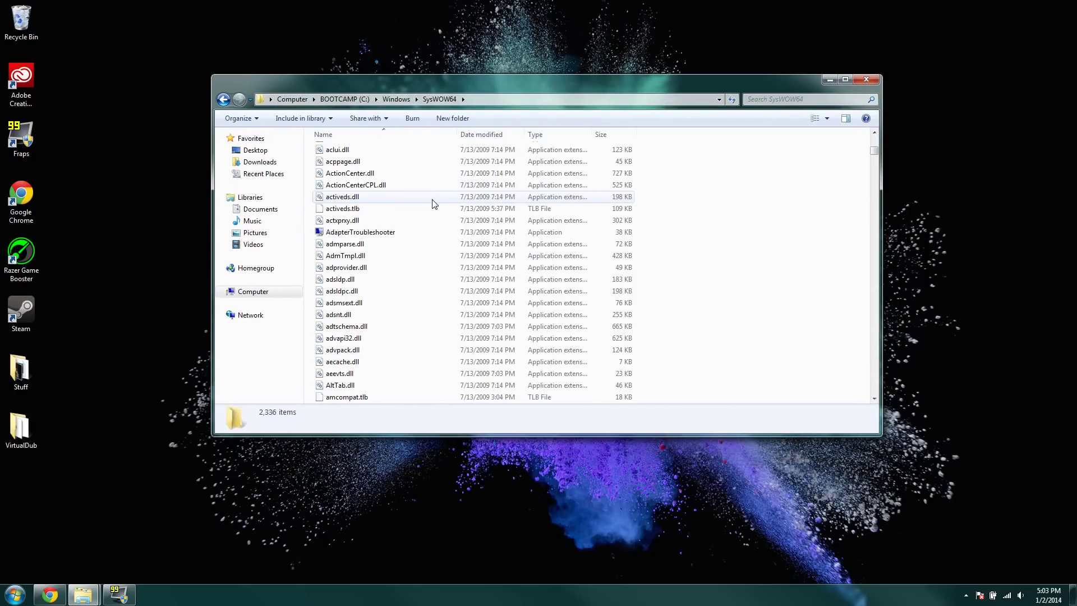
# - Search the SysWOW64 folder for 'mscor'
pyautogui.click(800, 100)
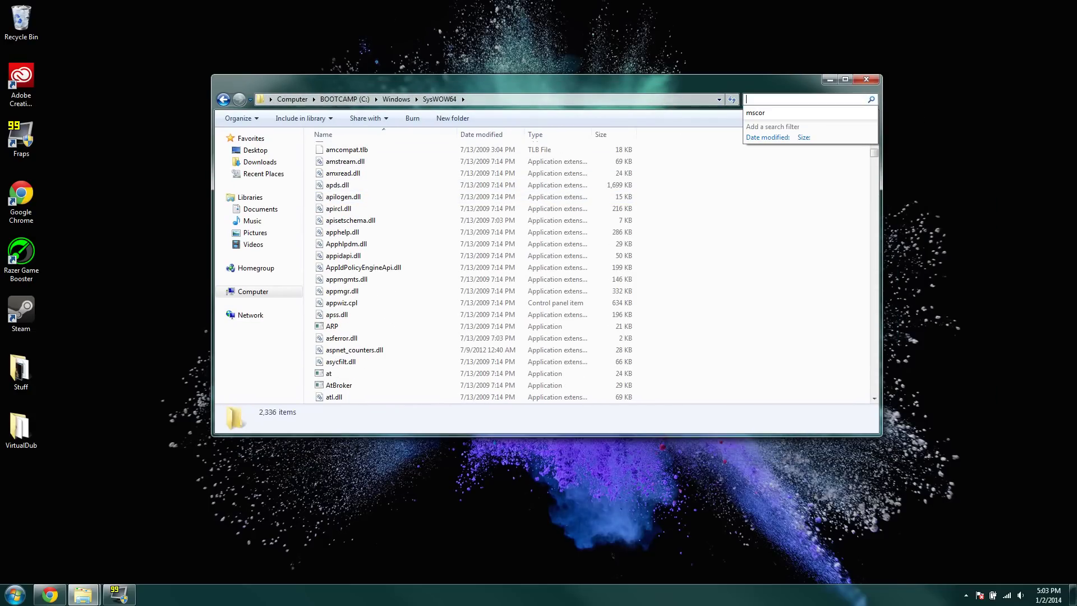
pyautogui.write('mc')
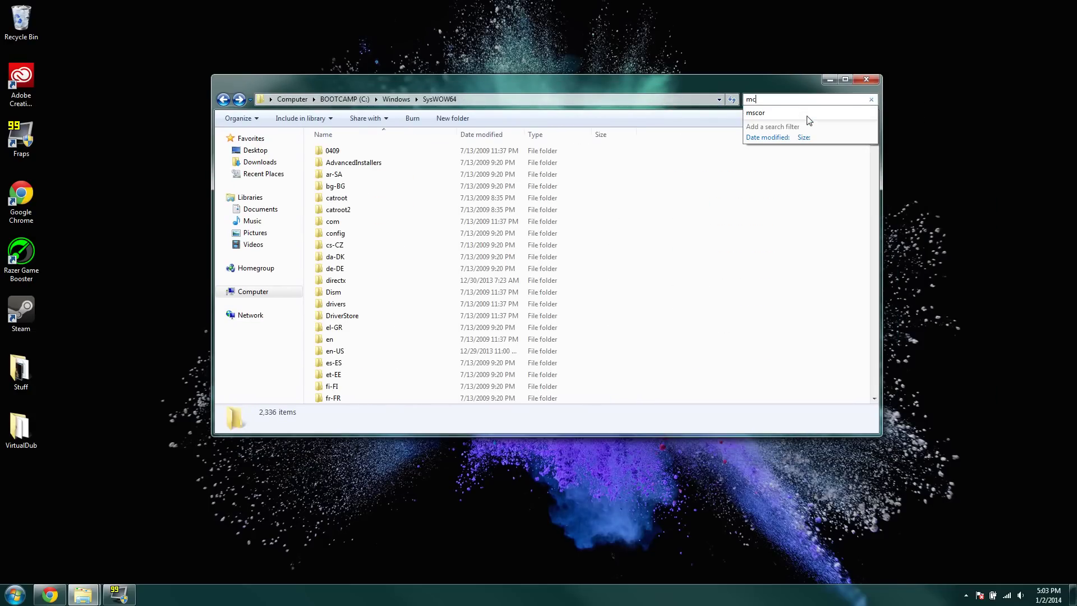
pyautogui.press('BackSpace')
pyautogui.write('sc')
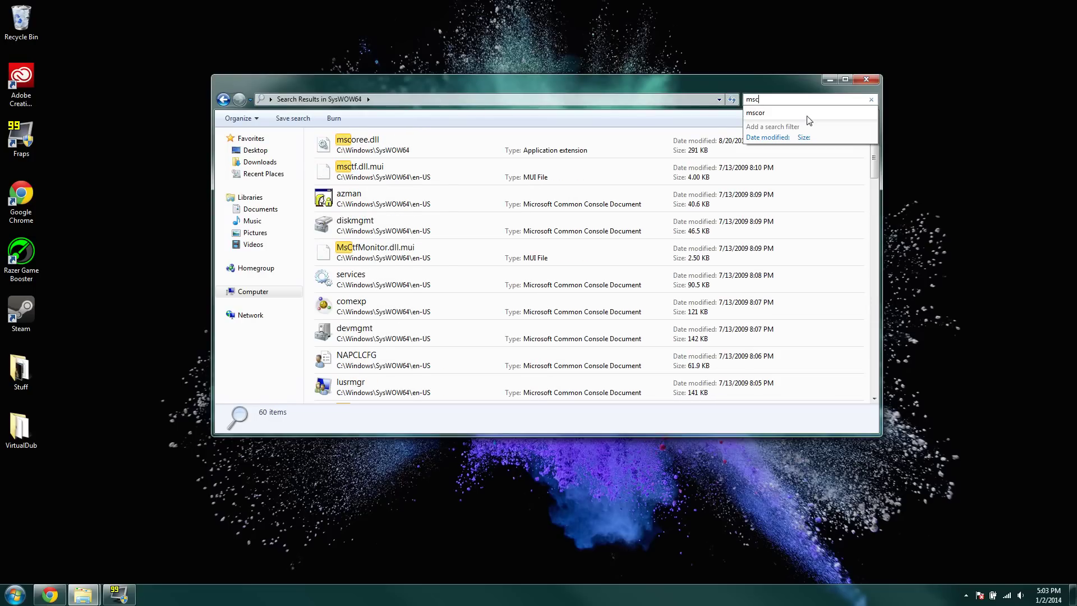
pyautogui.write('or')
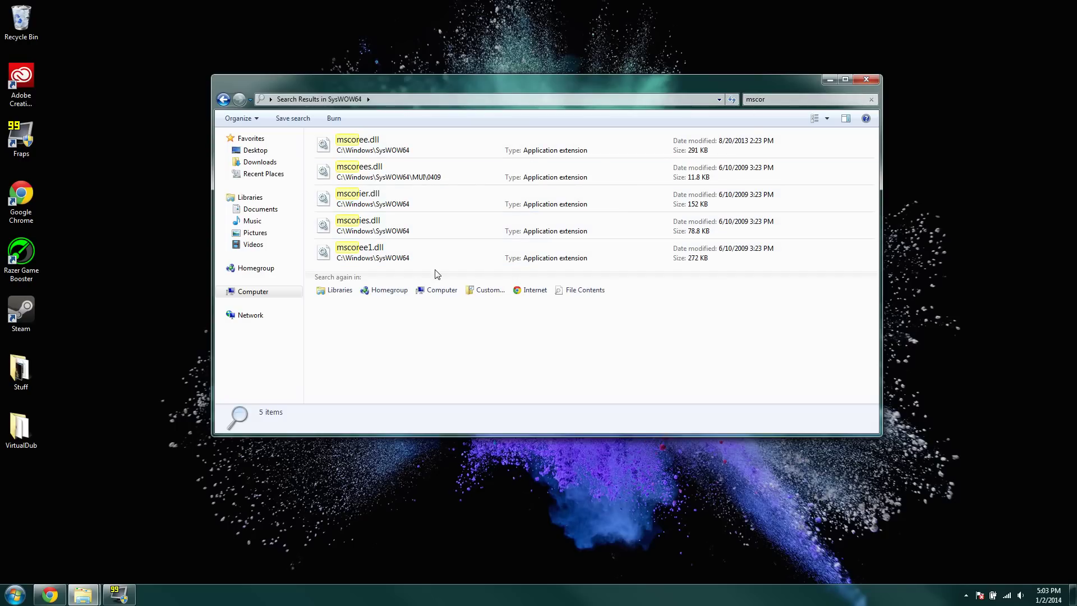
# - Inspect the details of mscoree1.dll, mscories.dll and mscoree.dll in the results
pyautogui.click(382, 255)
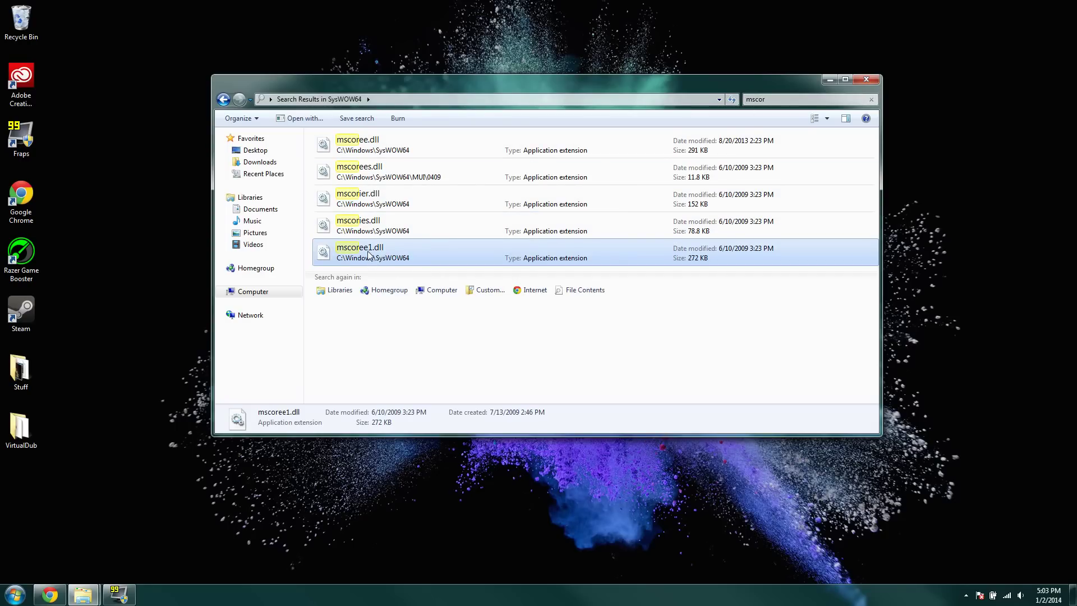
pyautogui.click(372, 239)
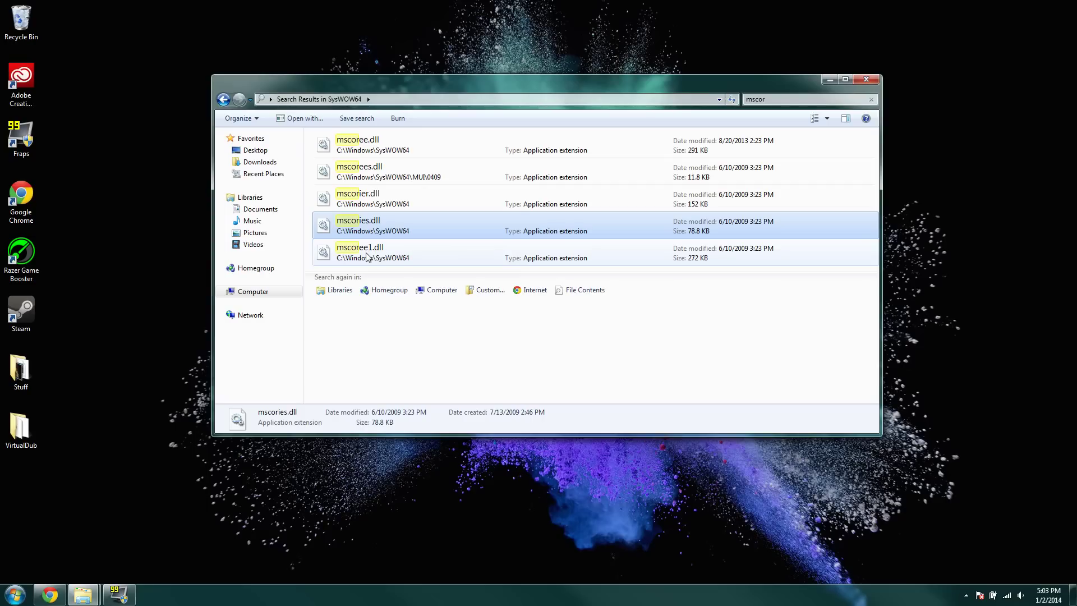
pyautogui.click(367, 257)
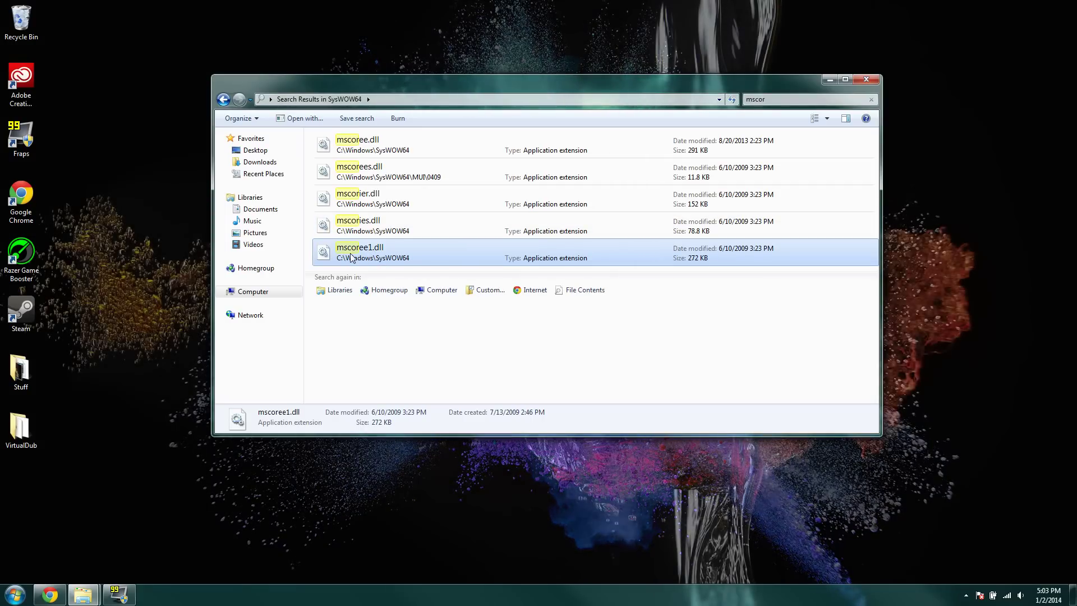
pyautogui.click(390, 148)
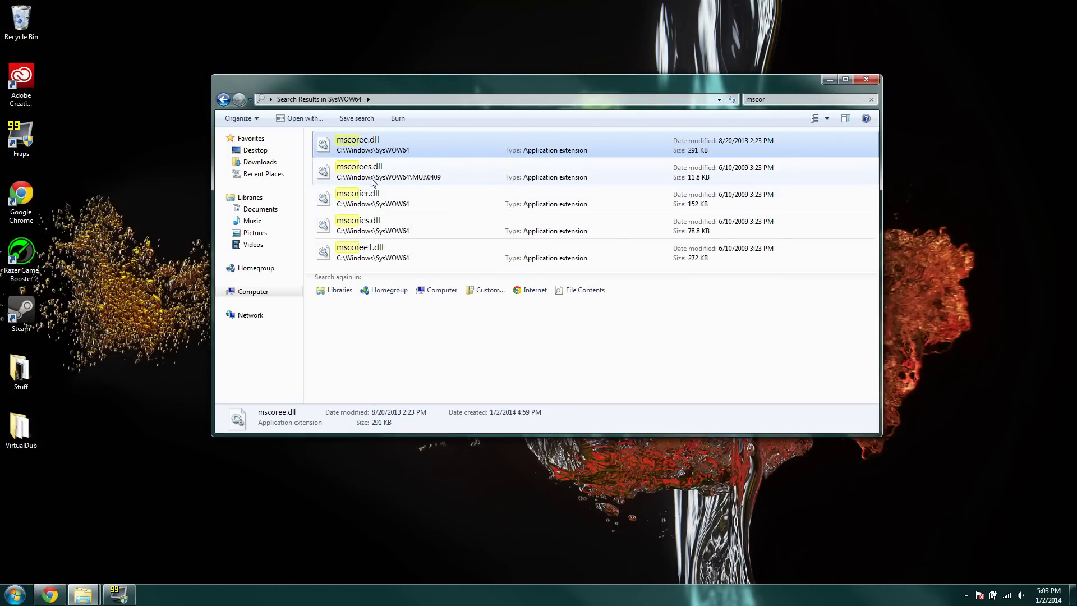
# - Bring up the shortcut menu for mscoree1.dll (272 KB) showing Take Ownership
pyautogui.rightClick(382, 247)
pyautogui.click(357, 242)
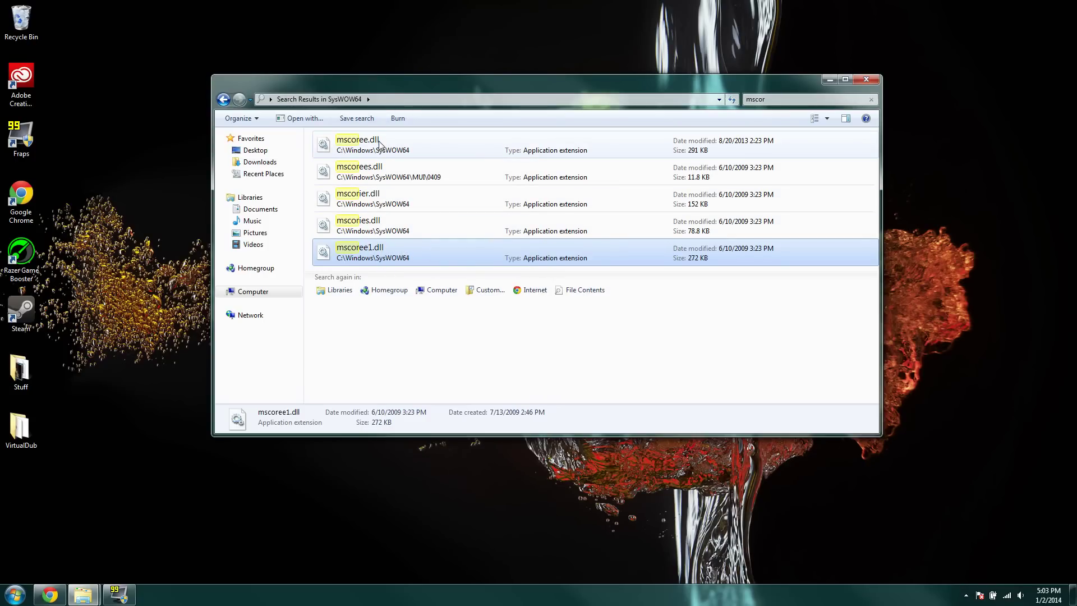
pyautogui.rightClick(398, 255)
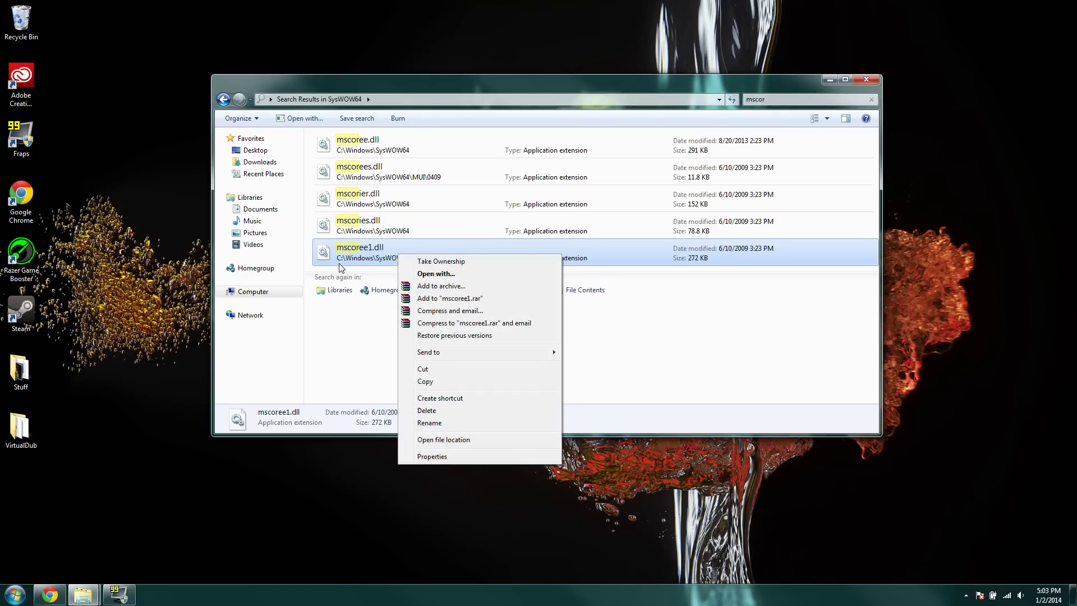
pyautogui.press('Escape')
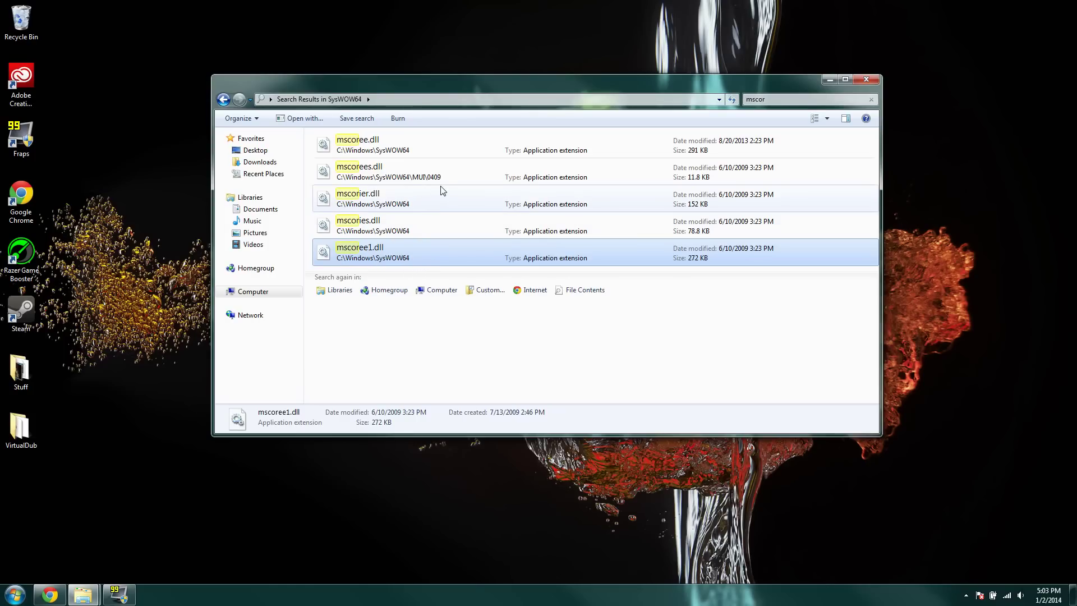
pyautogui.click(424, 179)
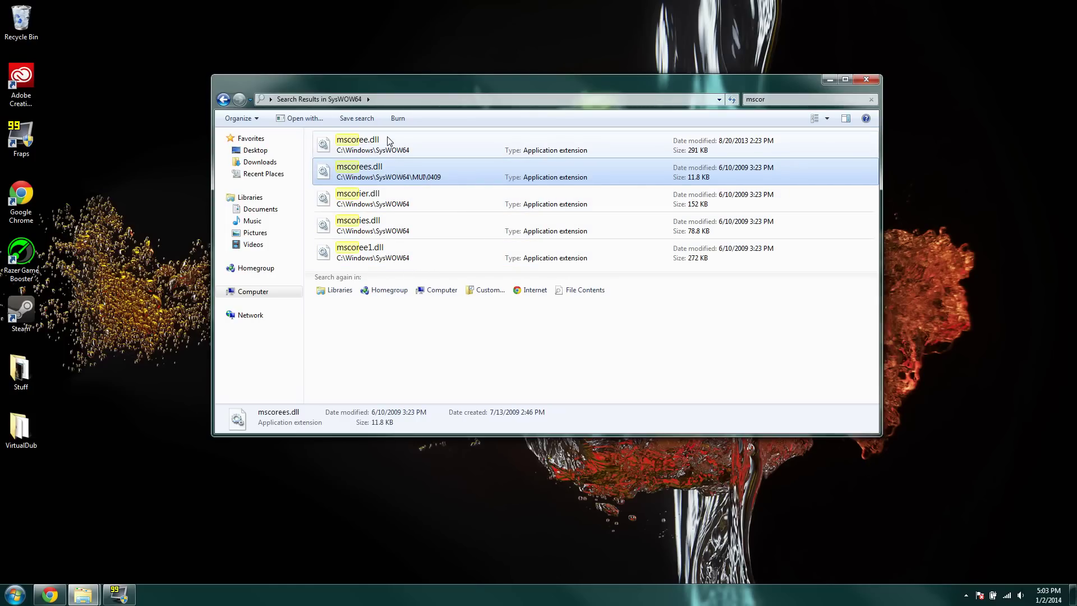
pyautogui.click(383, 248)
pyautogui.rightClick(383, 248)
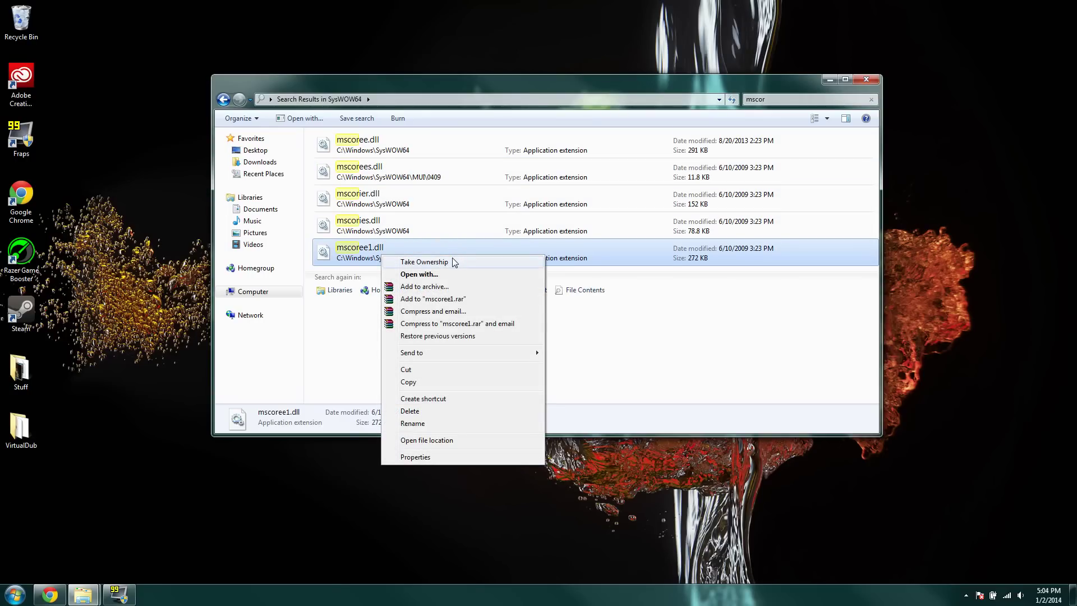
# - Take ownership of mscoree1.dll
pyautogui.click(454, 262)
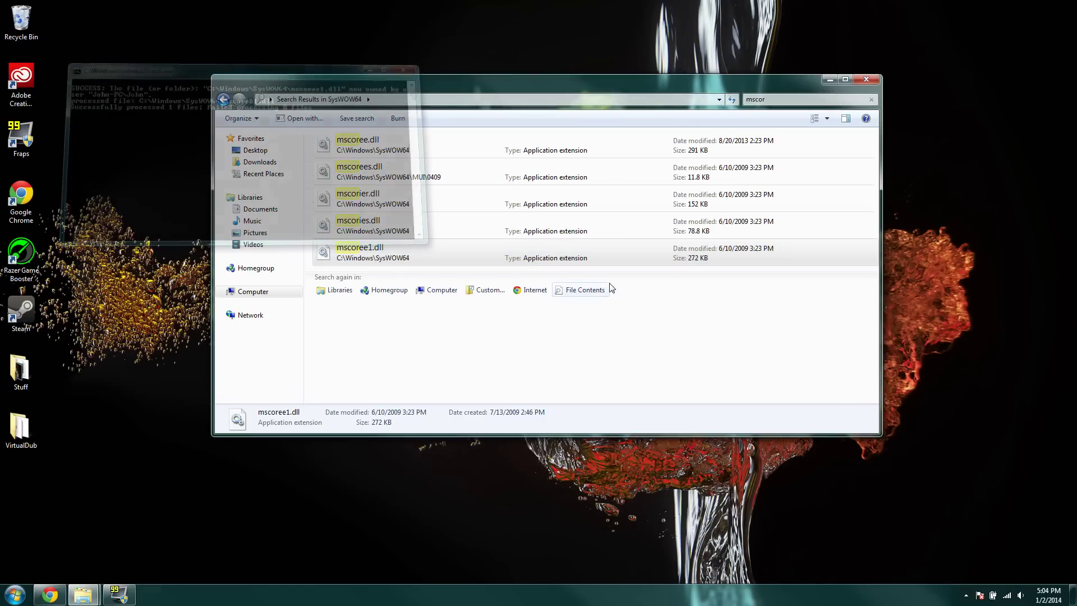
pyautogui.rightClick(449, 254)
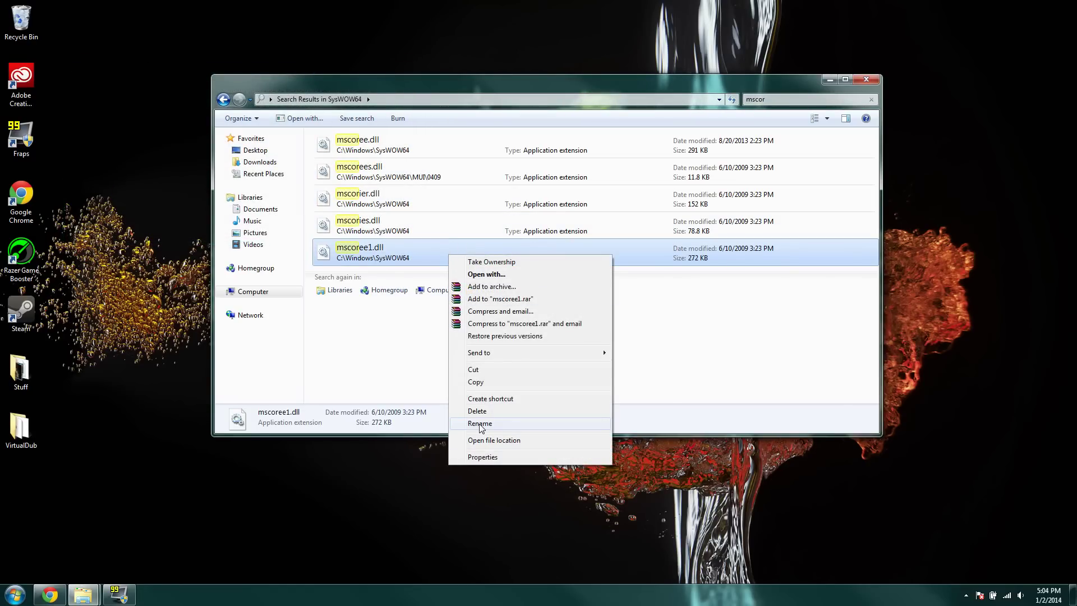
pyautogui.click(771, 330)
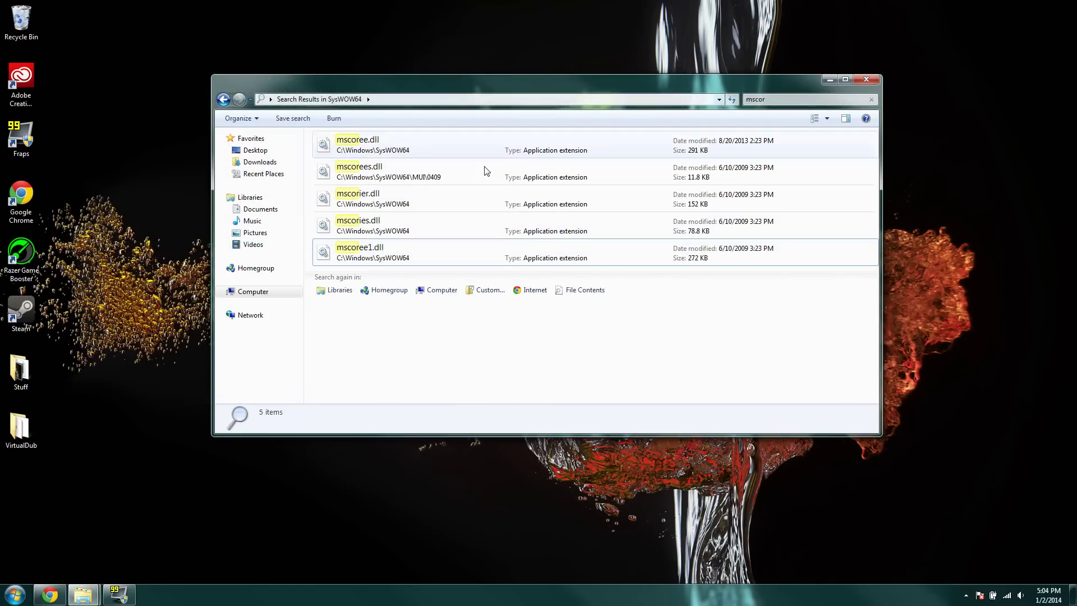
# - Open mscoree1.dll's file location in the SysWOW64 folder
pyautogui.rightClick(427, 264)
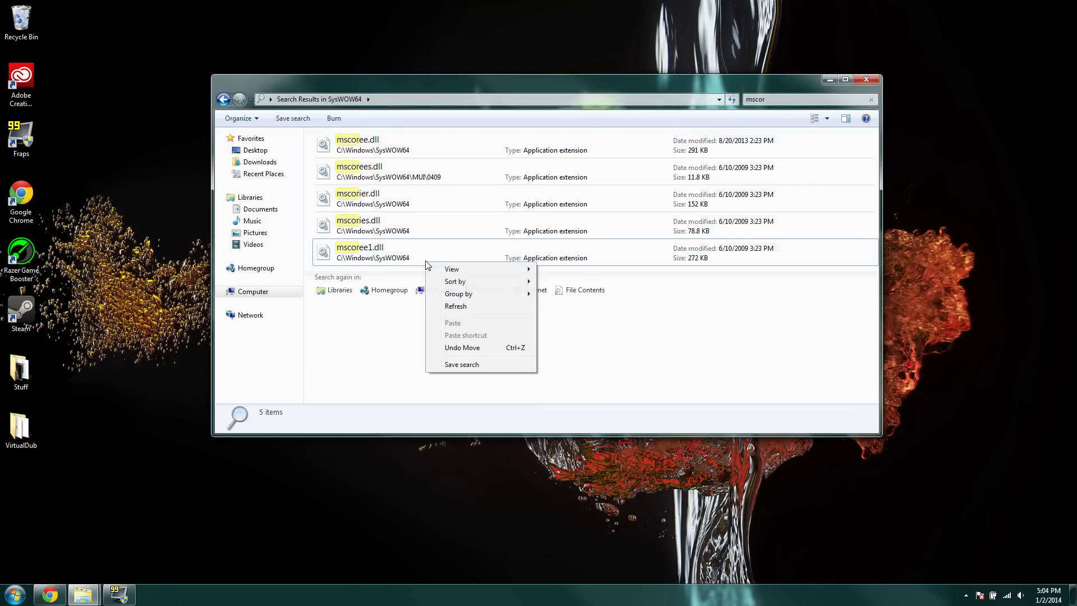
pyautogui.rightClick(382, 247)
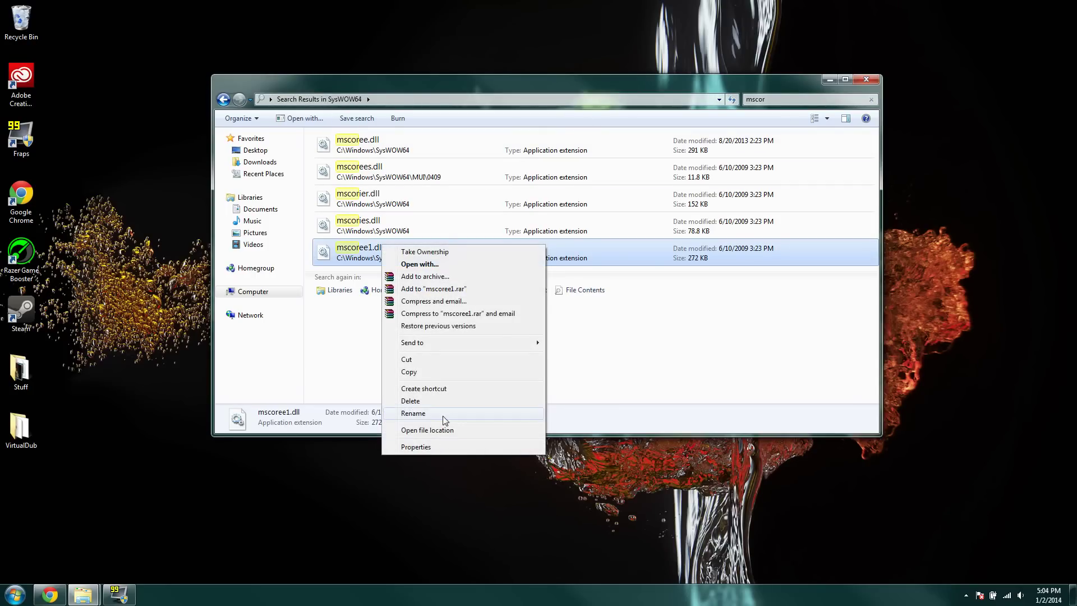
pyautogui.click(428, 430)
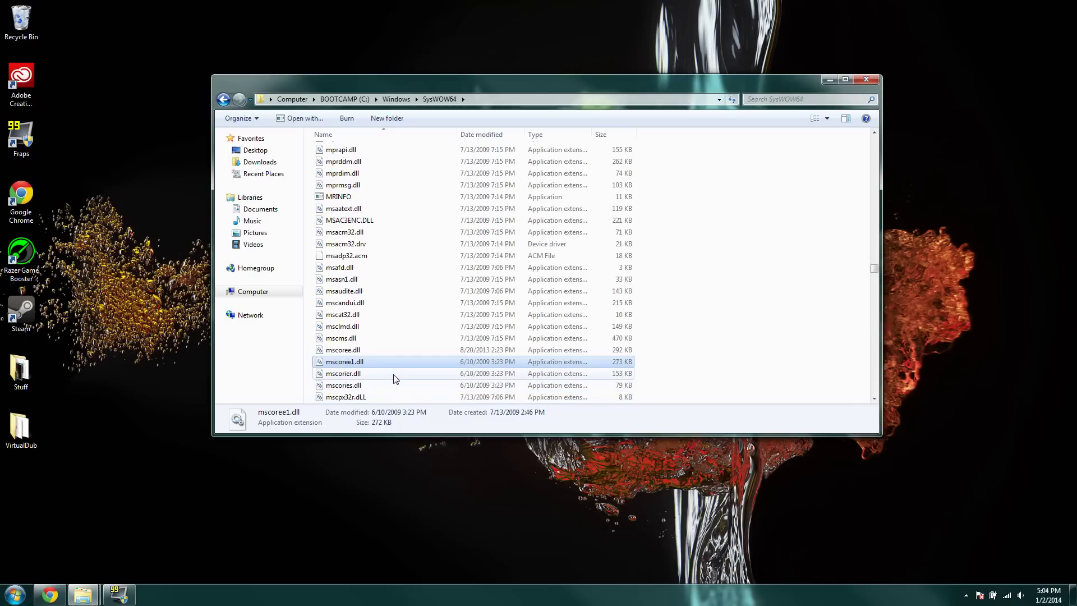
# - Start renaming mscoree1.dll, then cancel, leaving its name unchanged and selected
pyautogui.rightClick(355, 296)
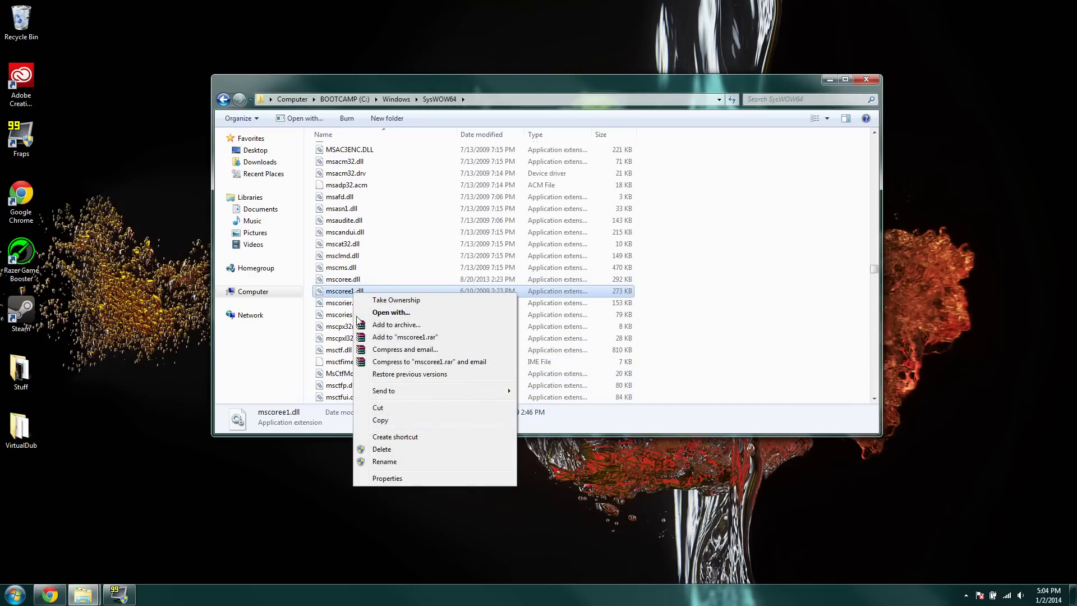
pyautogui.click(400, 461)
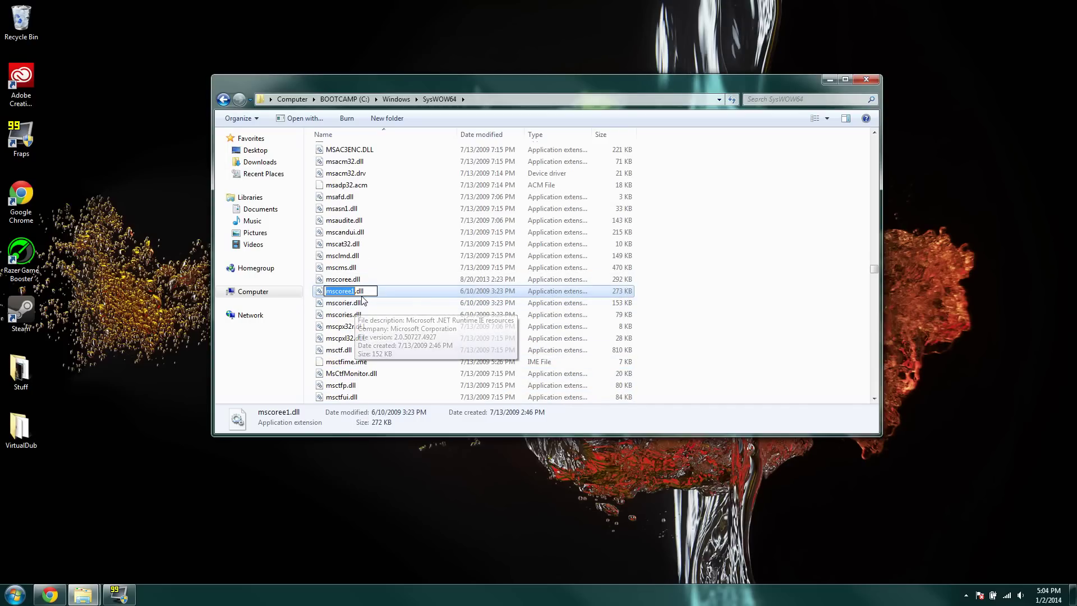
pyautogui.rightClick(401, 289)
pyautogui.click(444, 459)
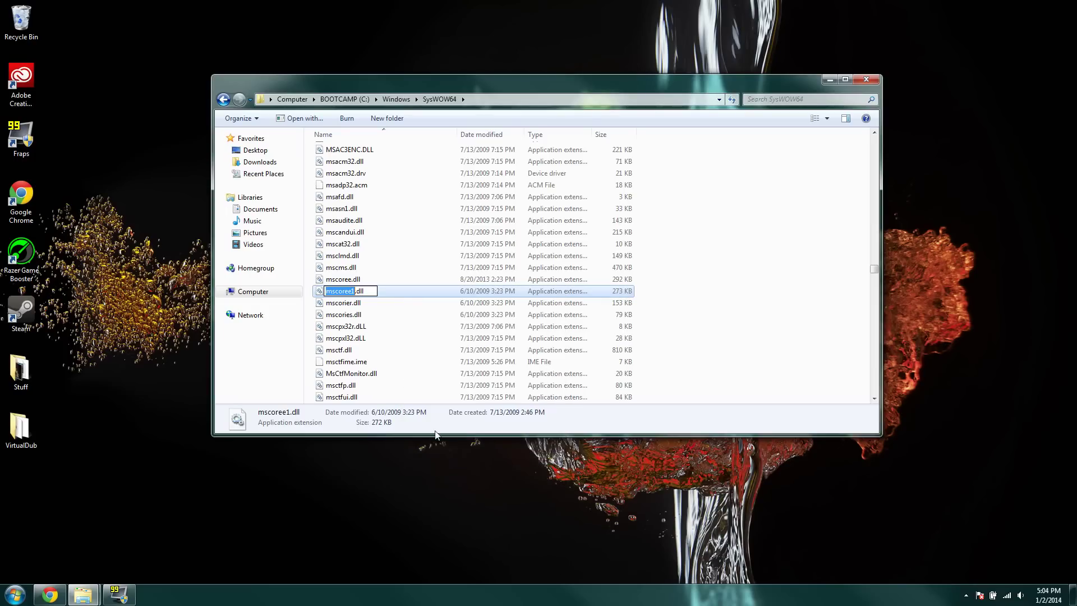
pyautogui.click(682, 311)
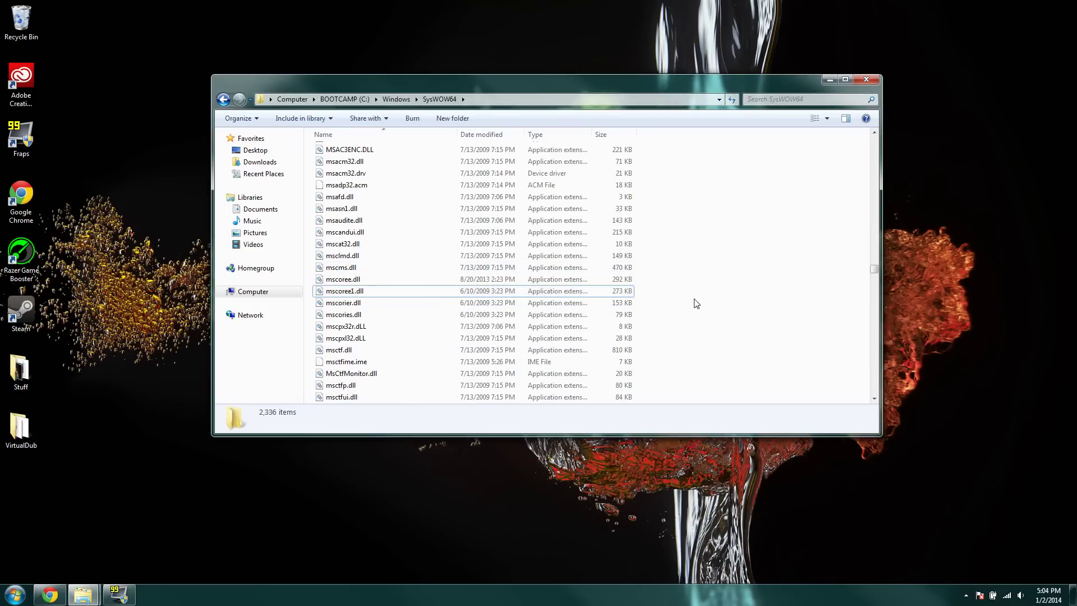
pyautogui.click(366, 293)
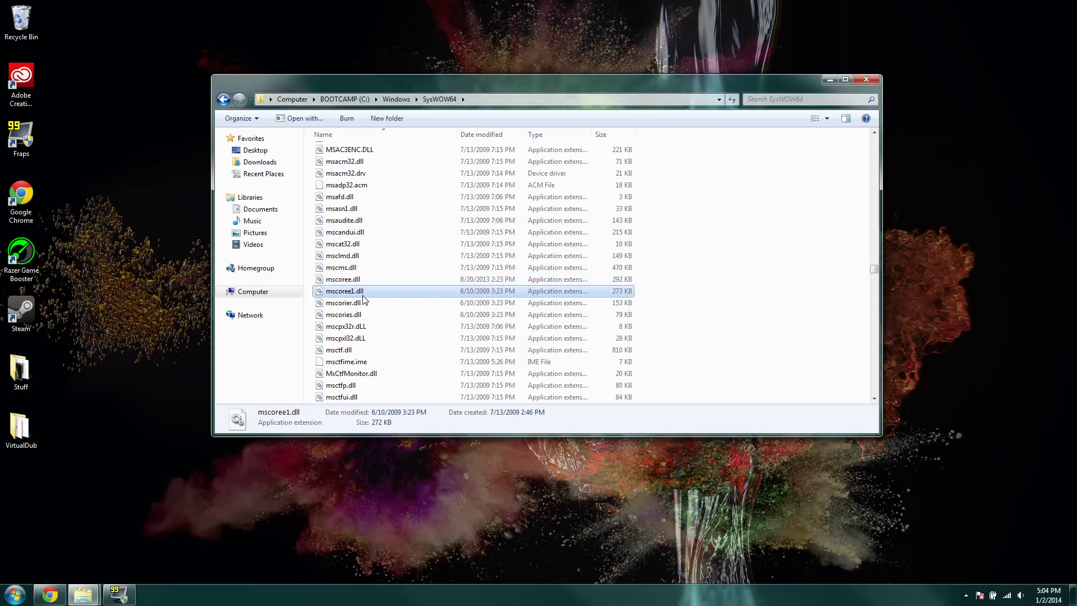
pyautogui.click(49, 593)
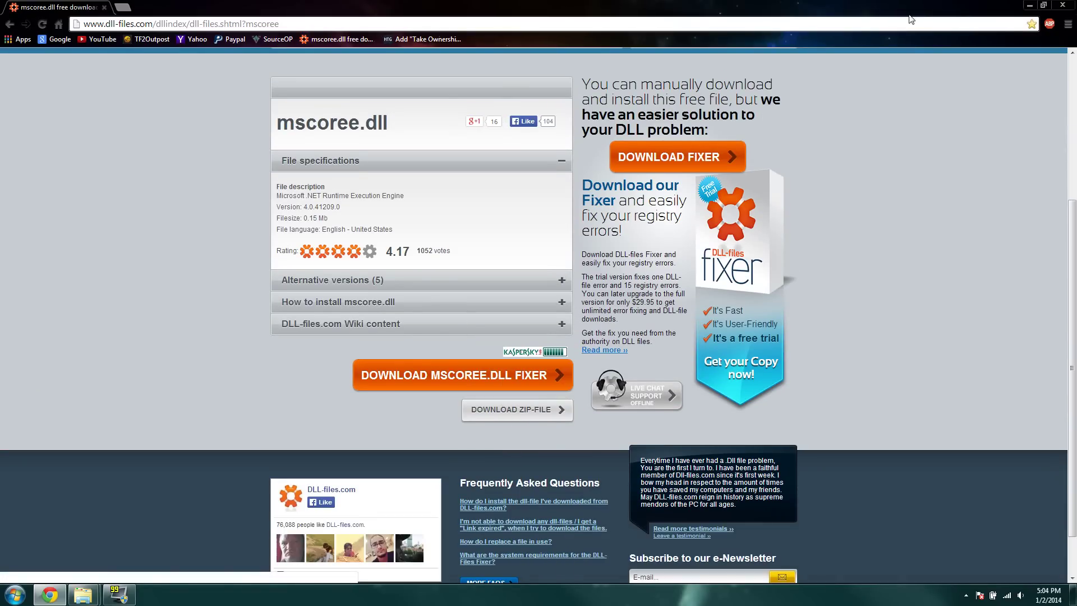
pyautogui.click(1030, 5)
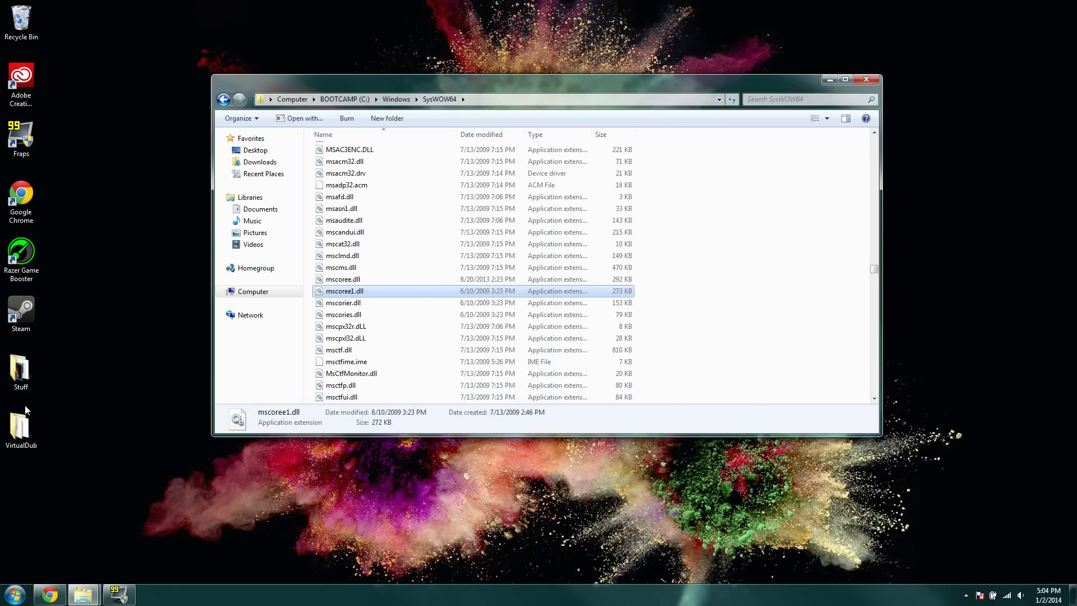
pyautogui.click(84, 594)
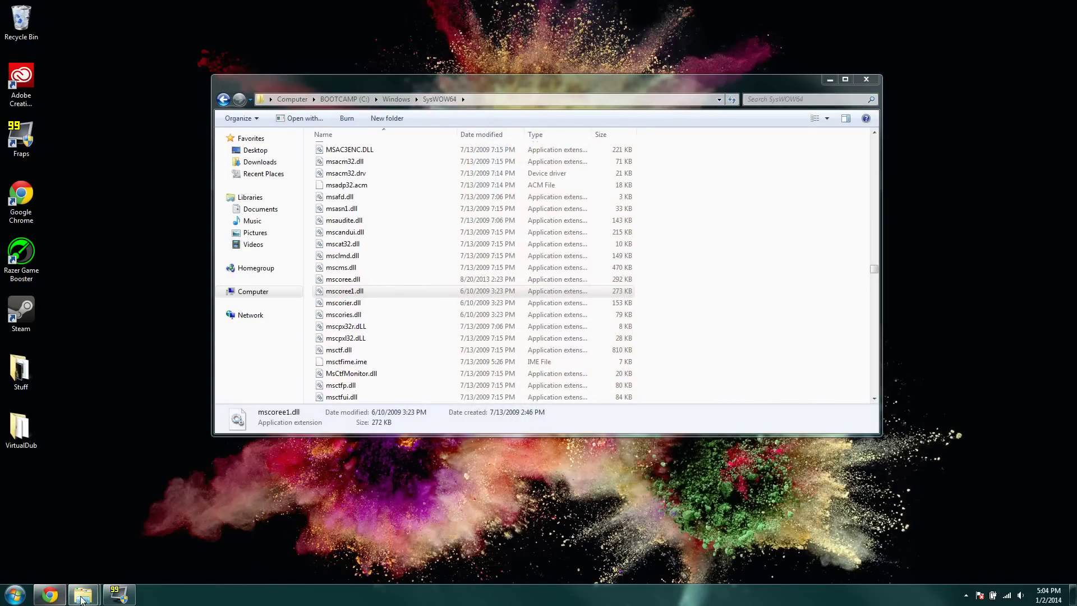
# - Open the downloaded mscoree.zip from Downloads and select its mscoree.dll
pyautogui.click(202, 536)
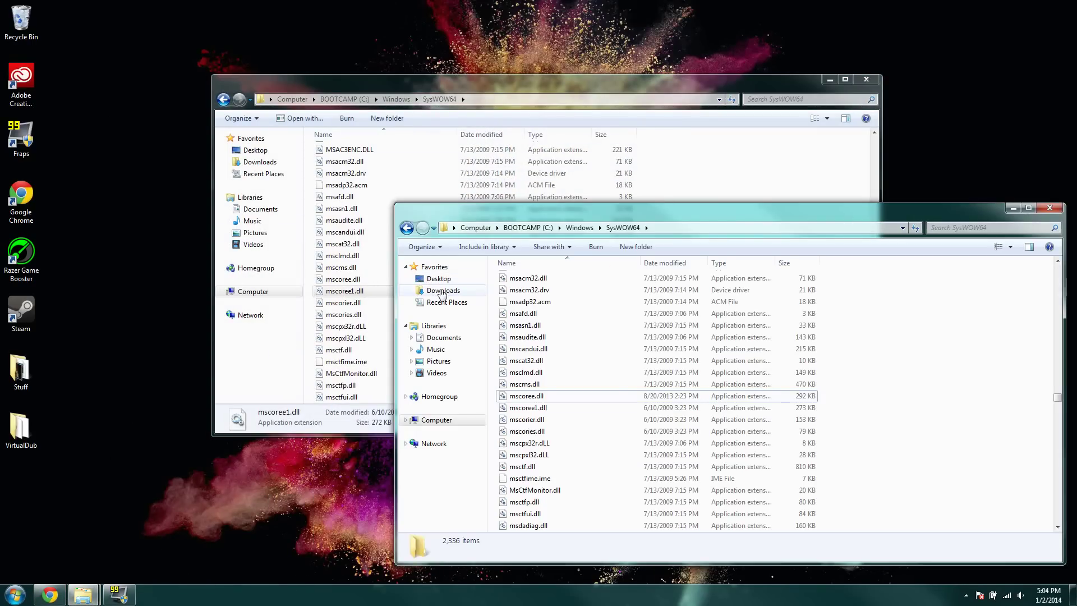
pyautogui.click(443, 290)
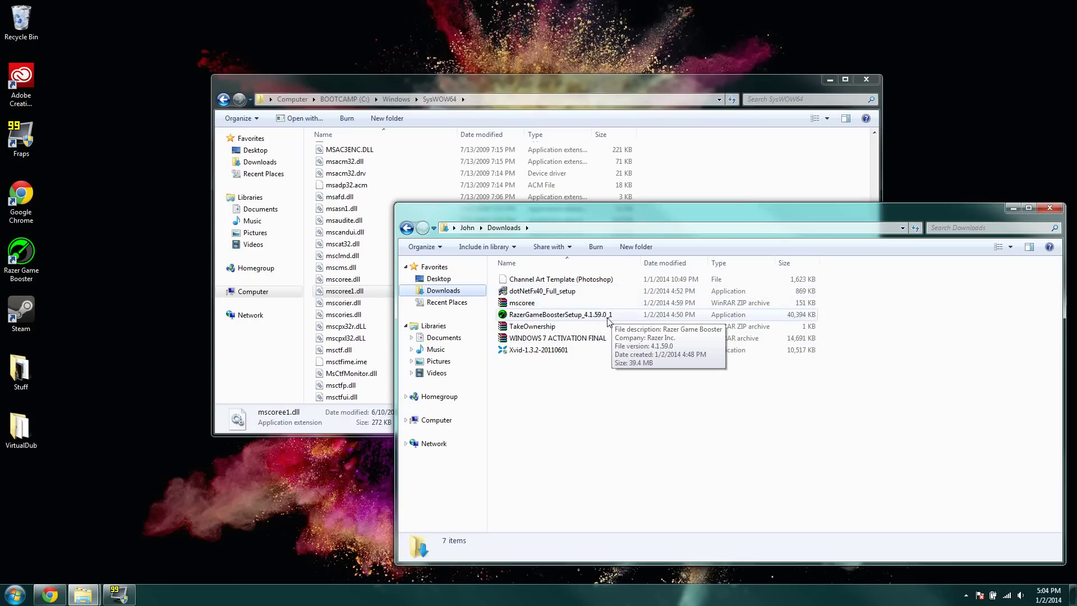
pyautogui.click(586, 303)
pyautogui.doubleClick(586, 303)
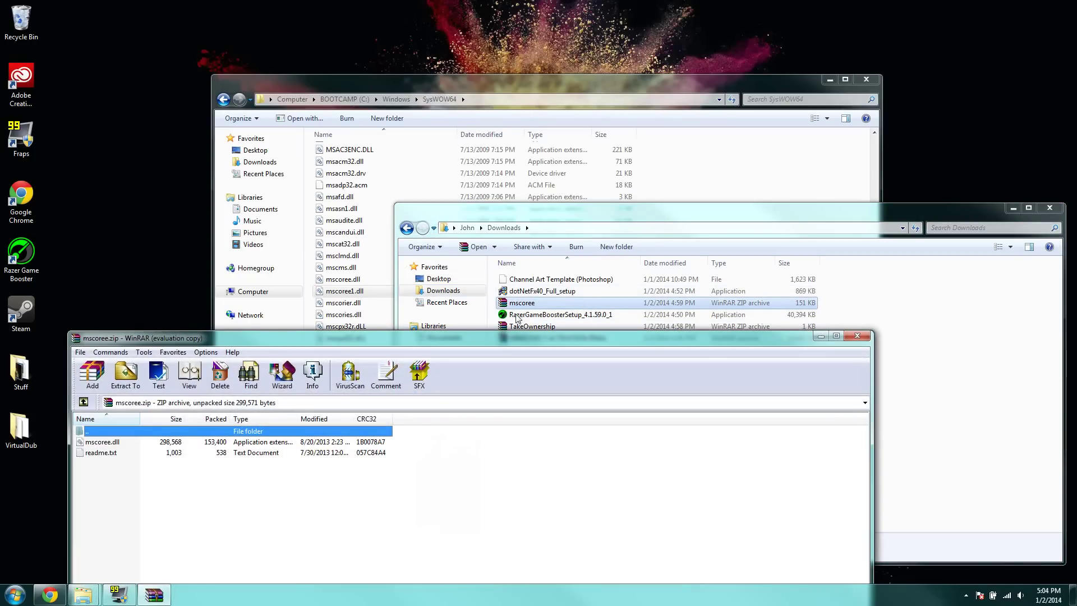
pyautogui.moveTo(387, 332); pyautogui.dragTo(759, 83)
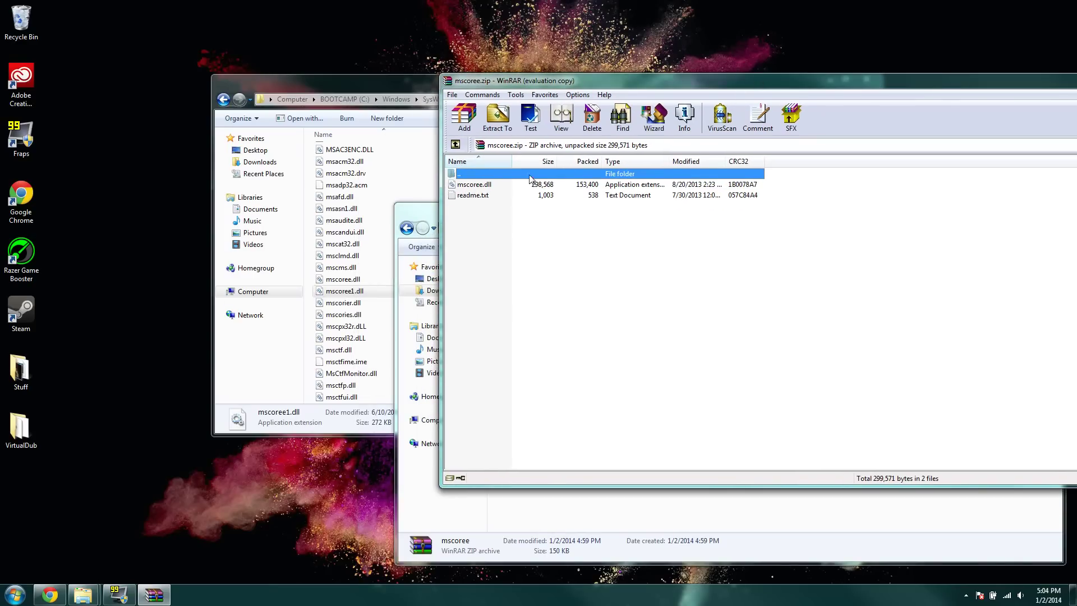
pyautogui.click(484, 187)
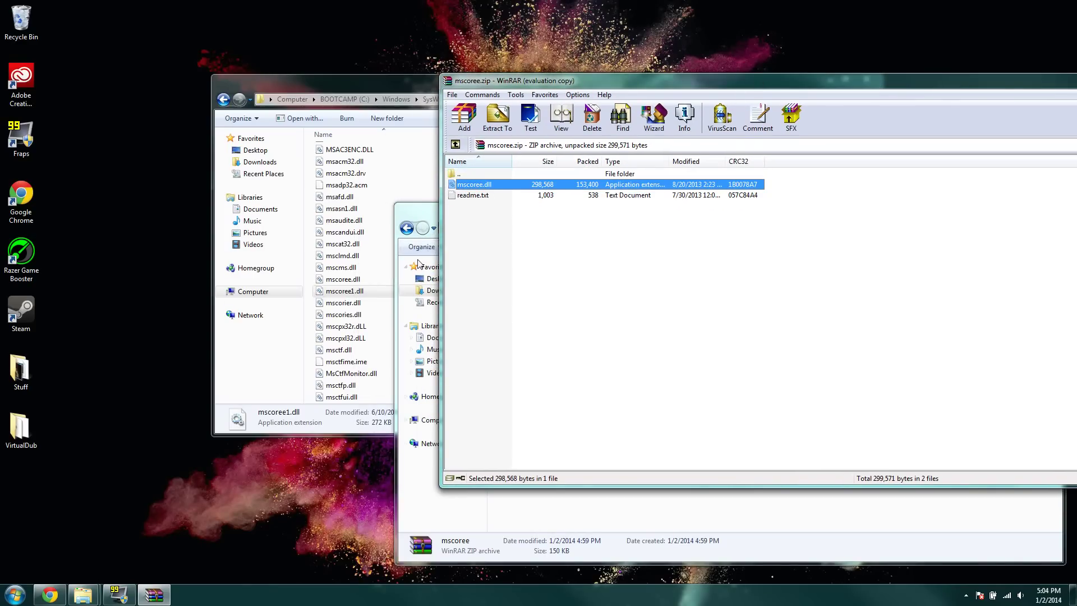
# - Move mscoree.dll into SysWOW64, replacing the existing file, cancelling after the permission error
pyautogui.click(301, 341)
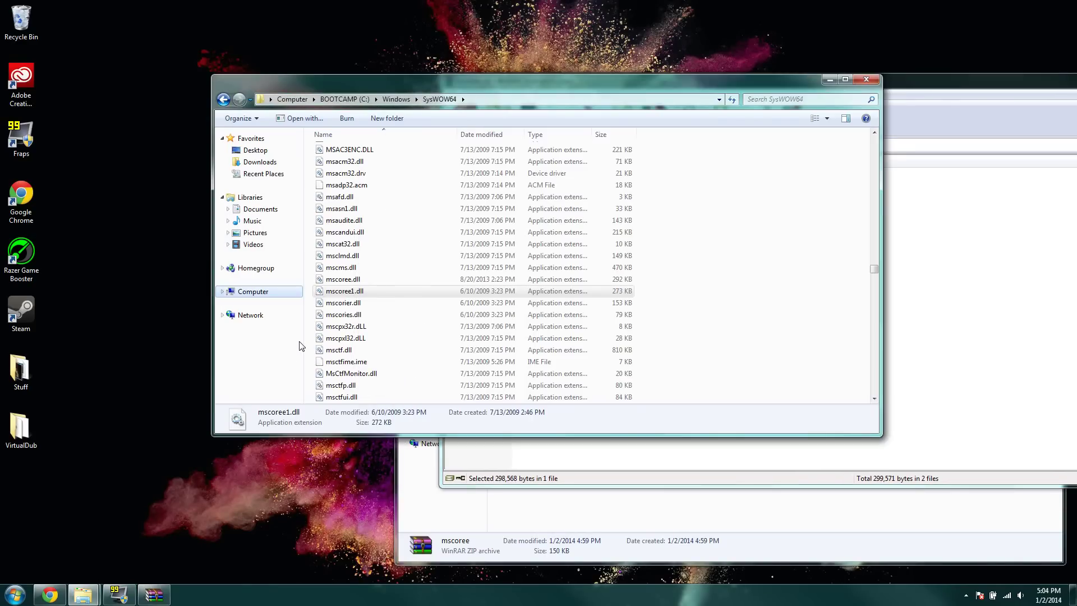
pyautogui.click(948, 211)
pyautogui.moveTo(732, 191); pyautogui.dragTo(365, 314)
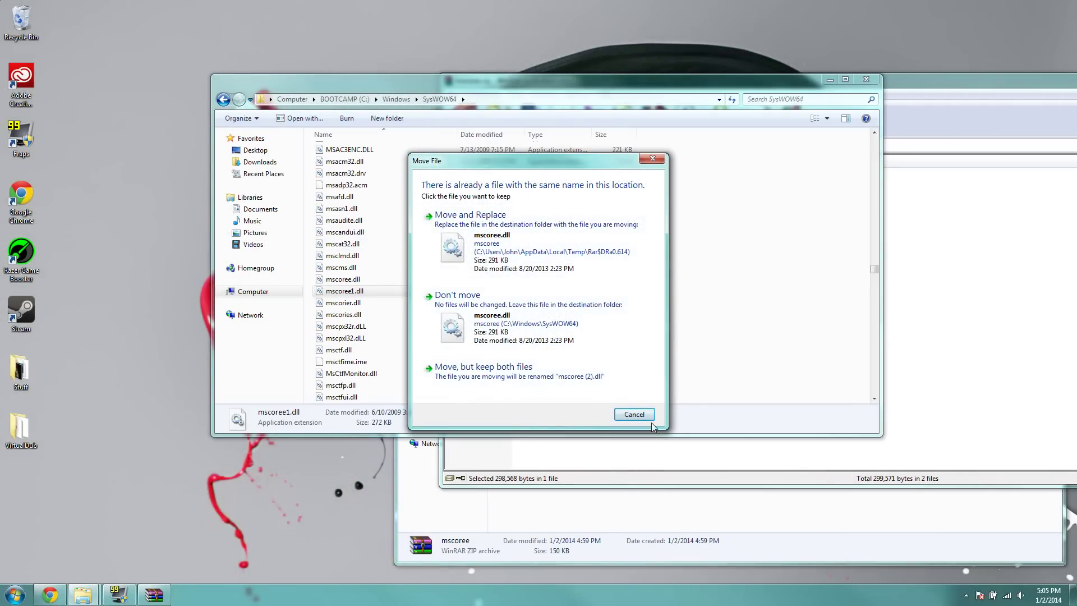
pyautogui.click(529, 220)
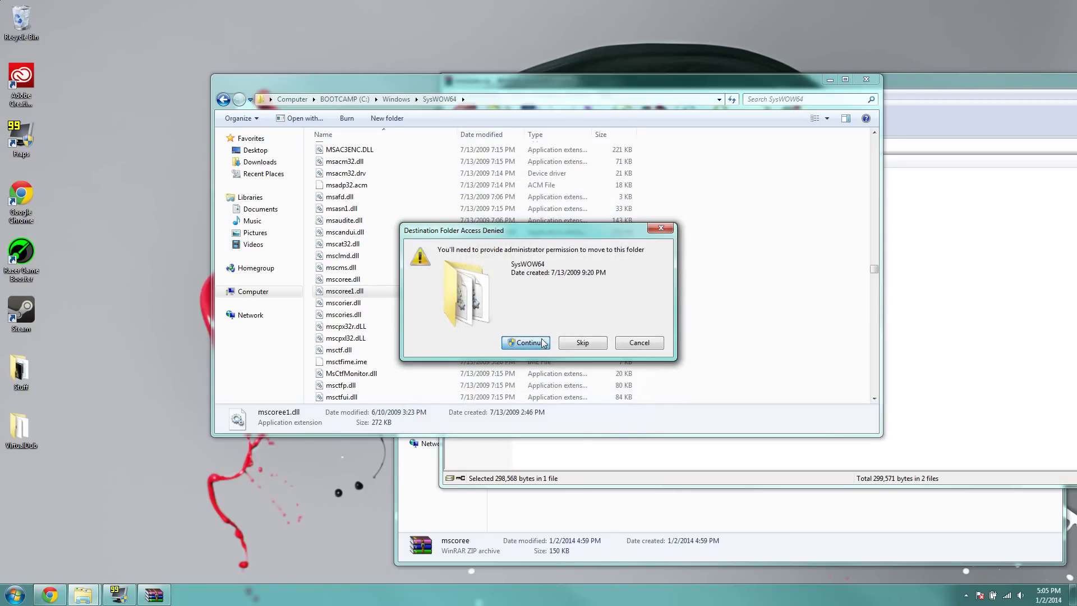
pyautogui.click(544, 344)
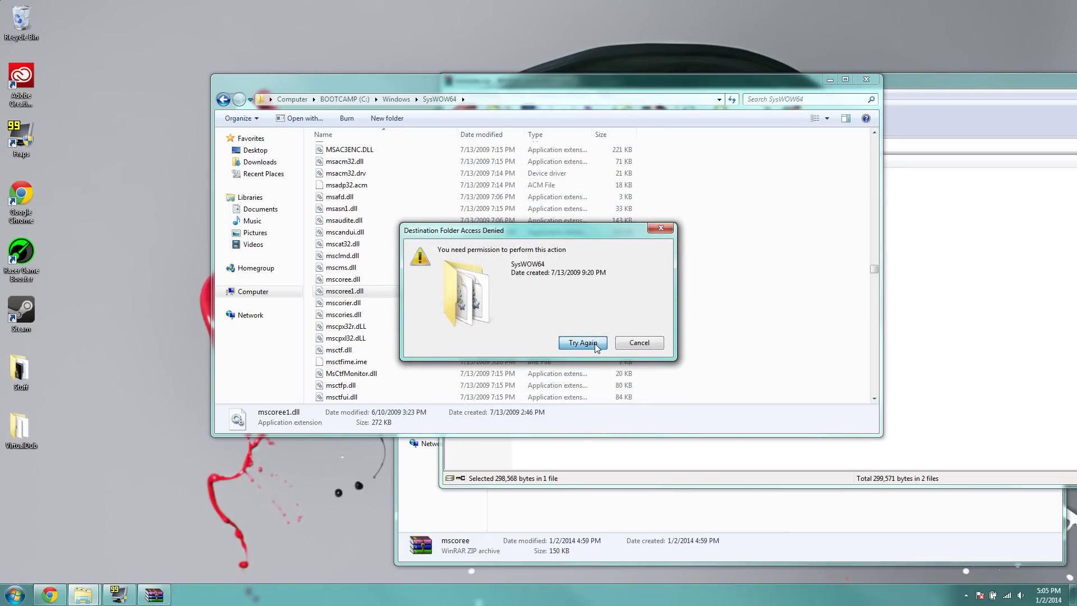
pyautogui.click(584, 343)
pyautogui.click(639, 343)
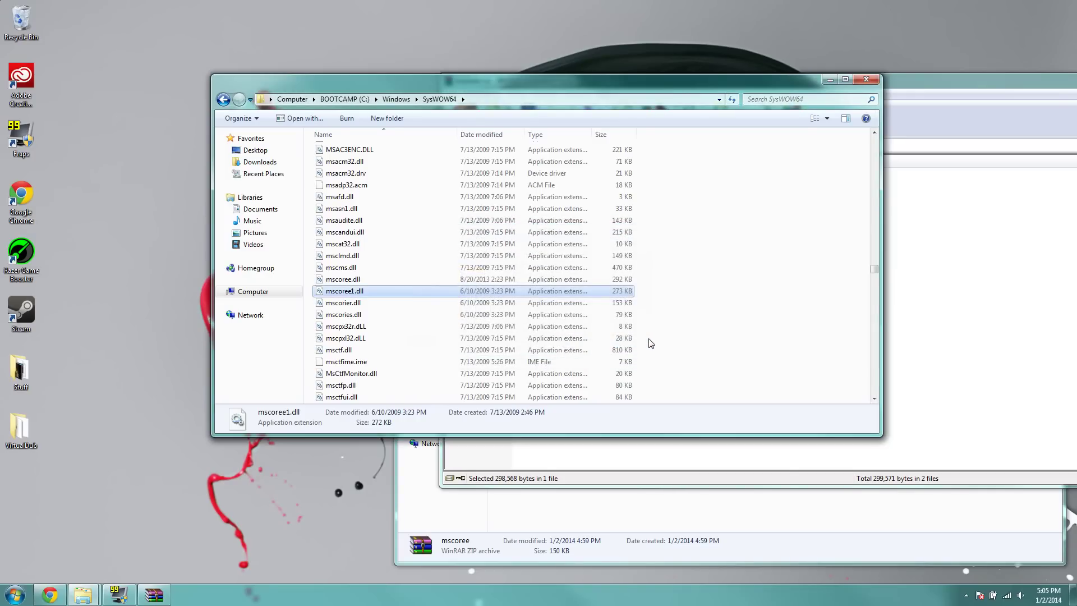
pyautogui.click(369, 279)
pyautogui.click(371, 292)
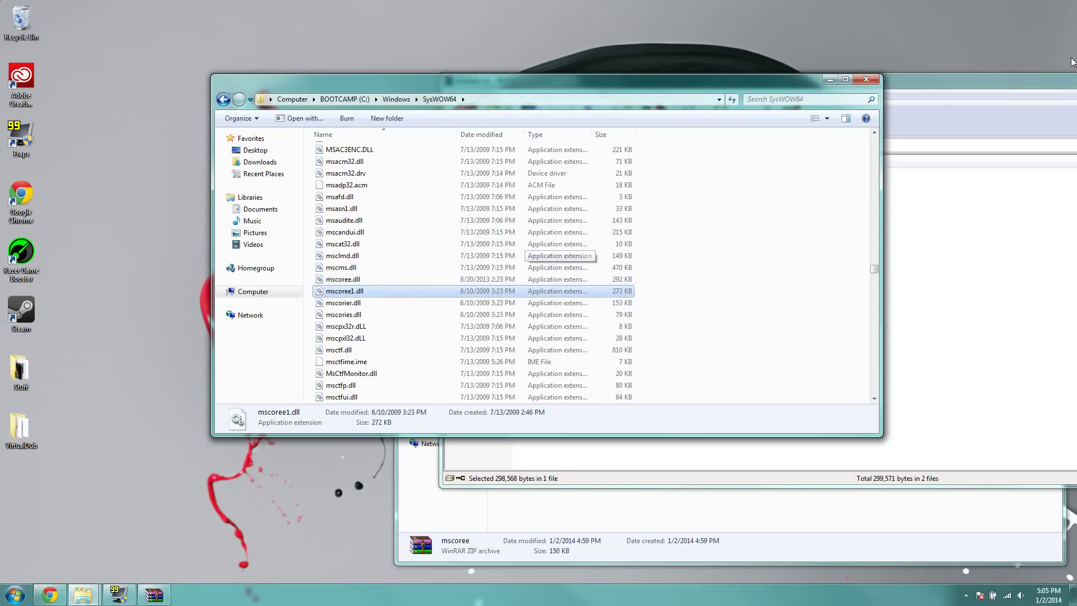
# - Move the folder windows aside and launch Razer Game Booster from its desktop shortcut
pyautogui.moveTo(746, 85); pyautogui.dragTo(593, 41)
pyautogui.click(911, 240)
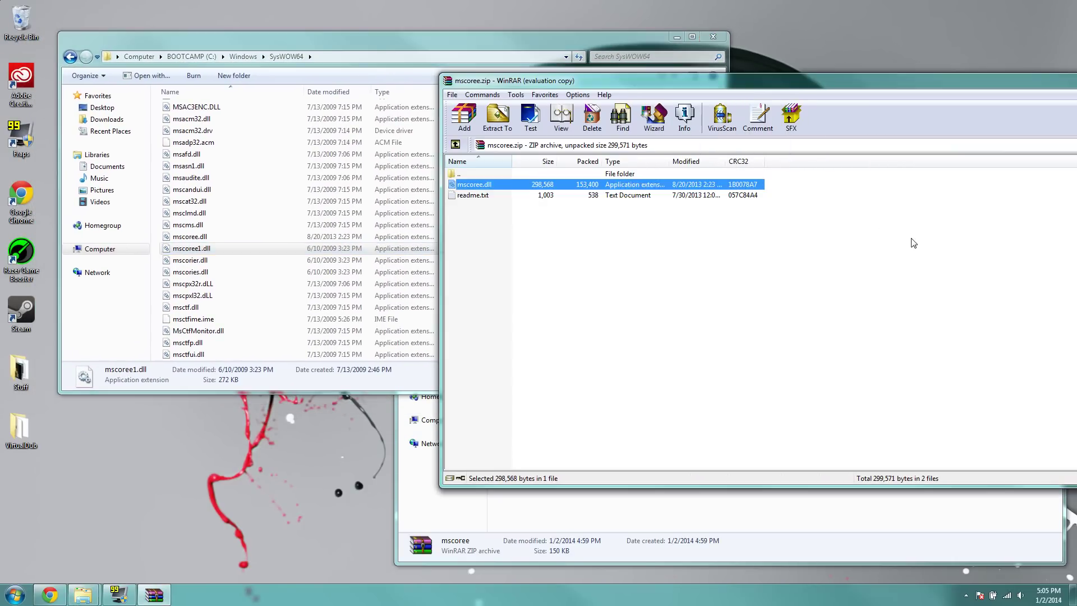
pyautogui.click(527, 188)
pyautogui.click(521, 338)
pyautogui.click(115, 335)
pyautogui.moveTo(488, 66); pyautogui.dragTo(759, 104)
pyautogui.doubleClick(23, 267)
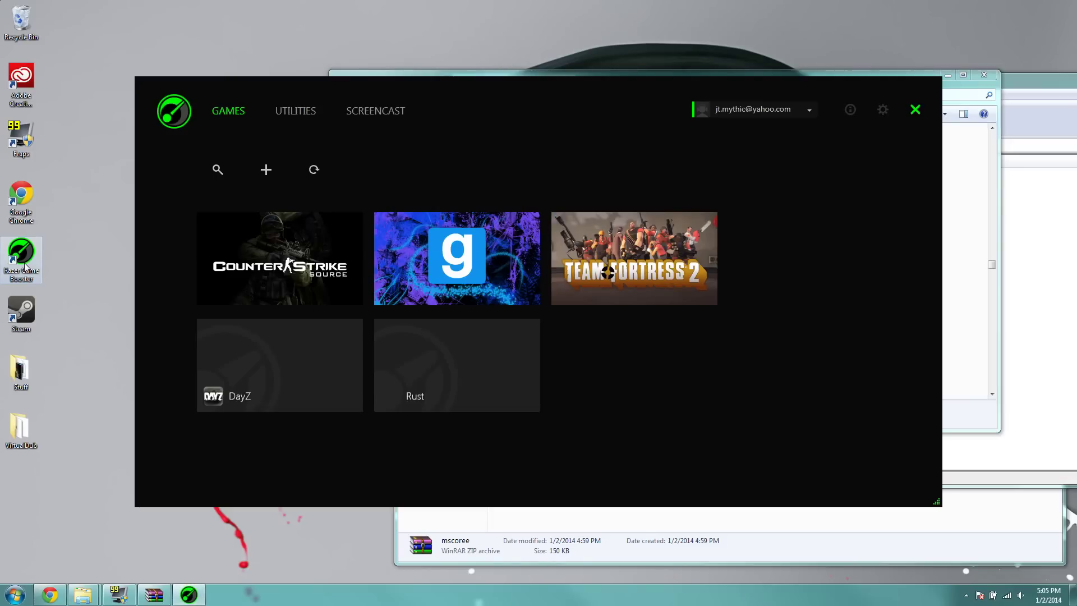